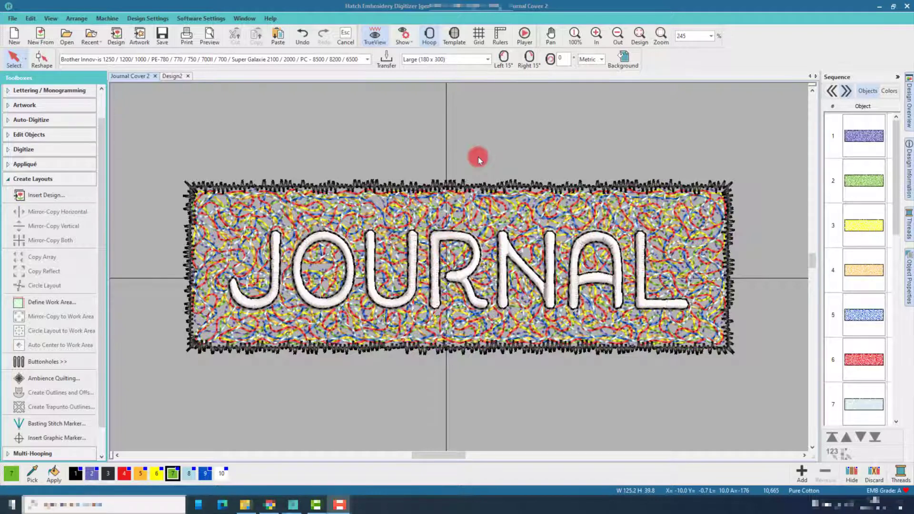
Switch to the blank Design2 and rotate the hoop to landscape orientation
left_click(170, 77)
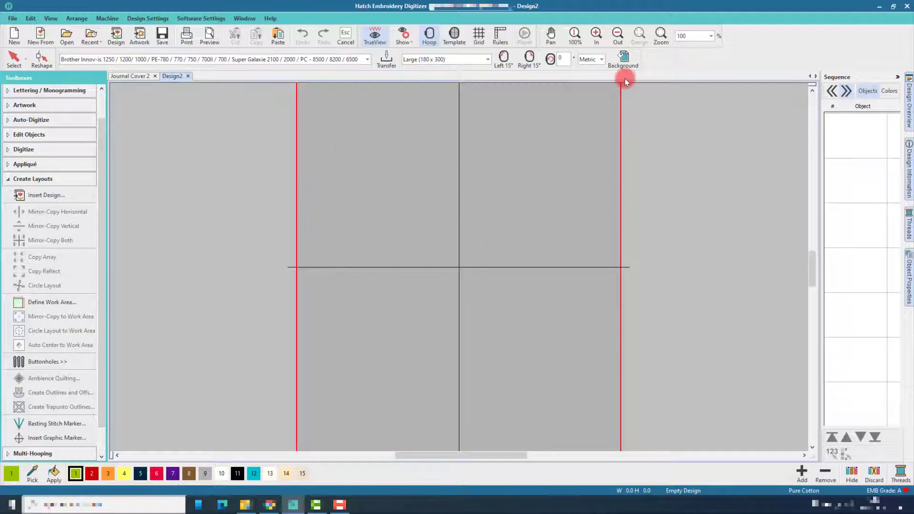
left_click(550, 58)
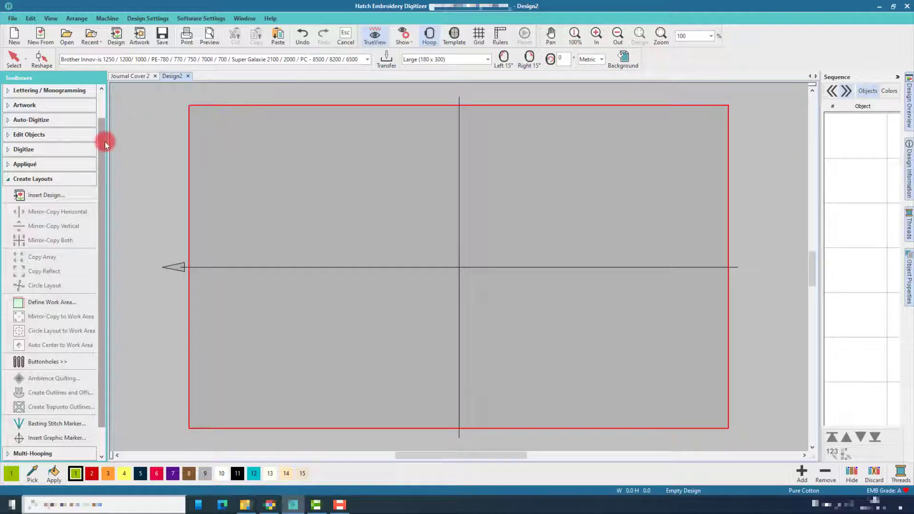
Digitize a rectangle about 53 by 33 mm at the hoop's center with a Stipple Single Run fill
left_click_drag(104, 142, 105, 105)
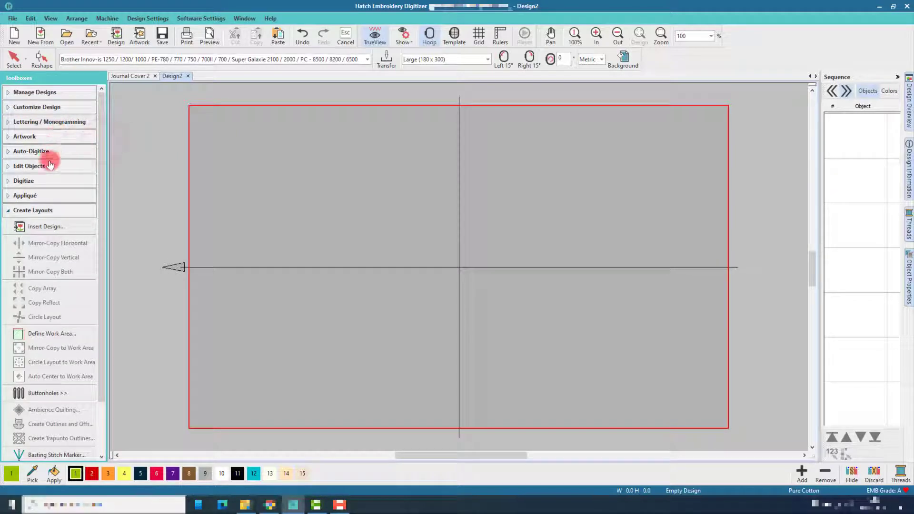
left_click(45, 180)
left_click(42, 147)
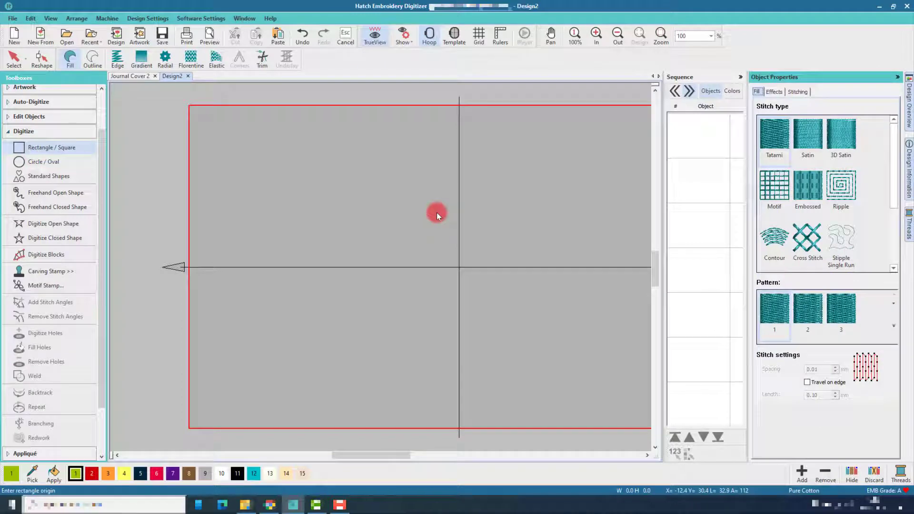
left_click(849, 237)
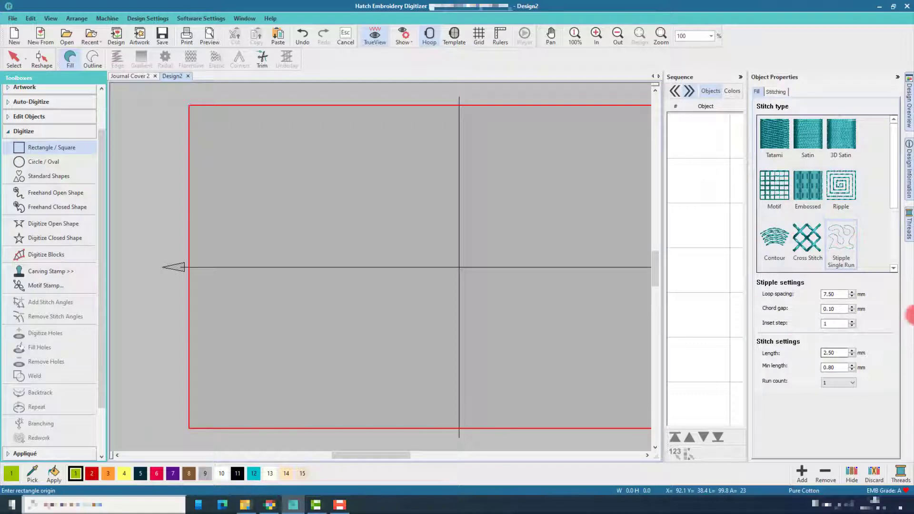
left_click(348, 222)
left_click(443, 281)
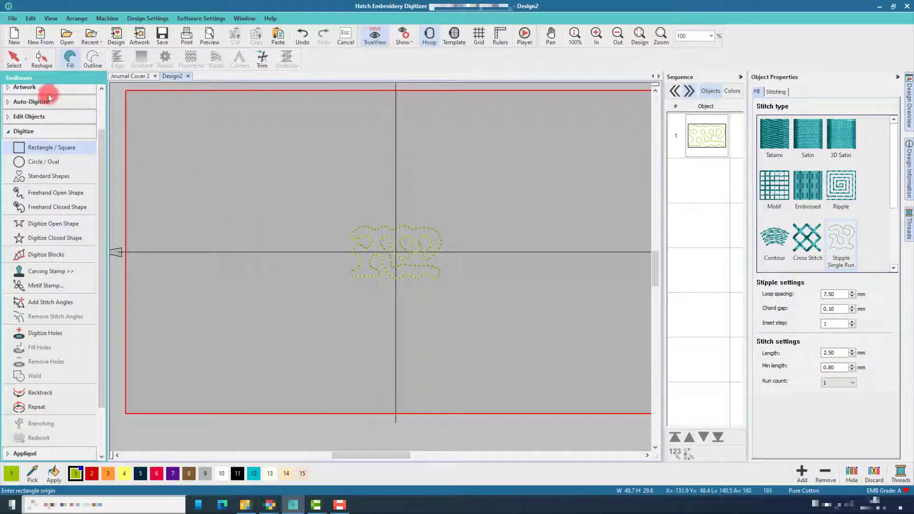
Resize the stipple rectangle without keeping its proportions to 125 mm wide and 35 mm high
left_click(15, 61)
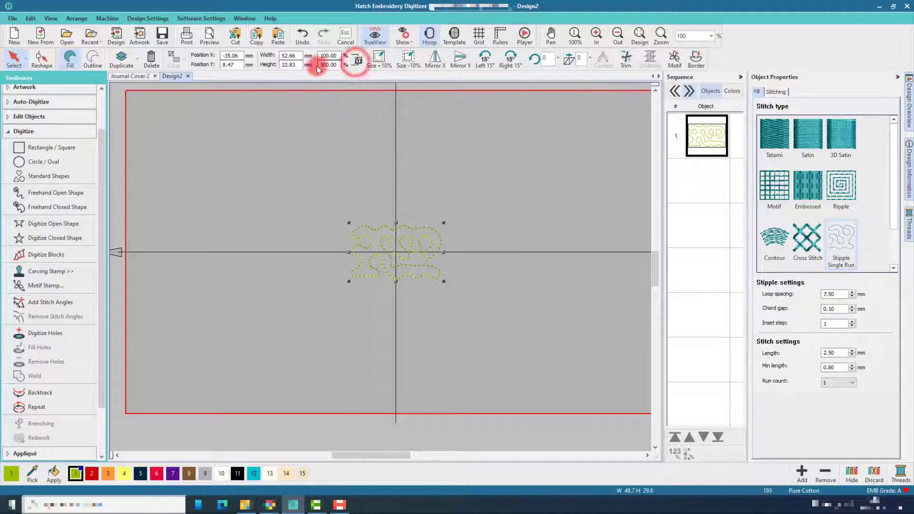
double_click(293, 56)
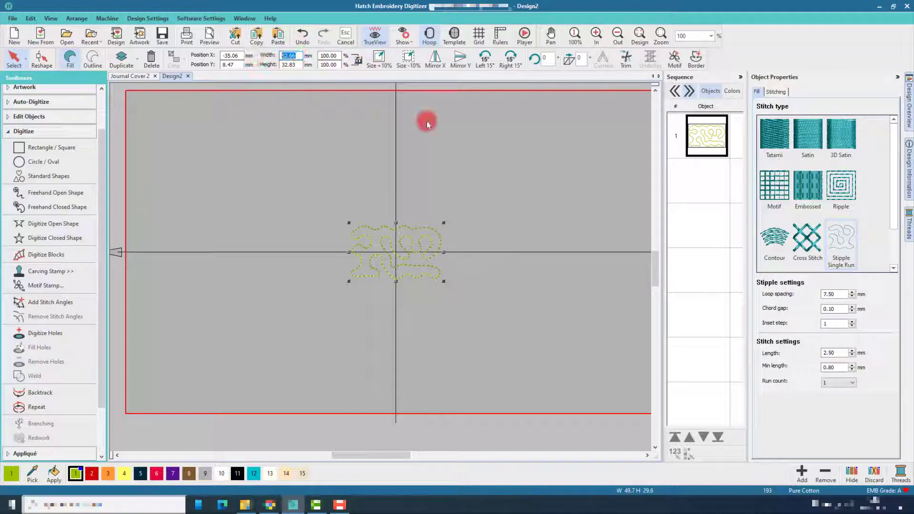
type("125.00")
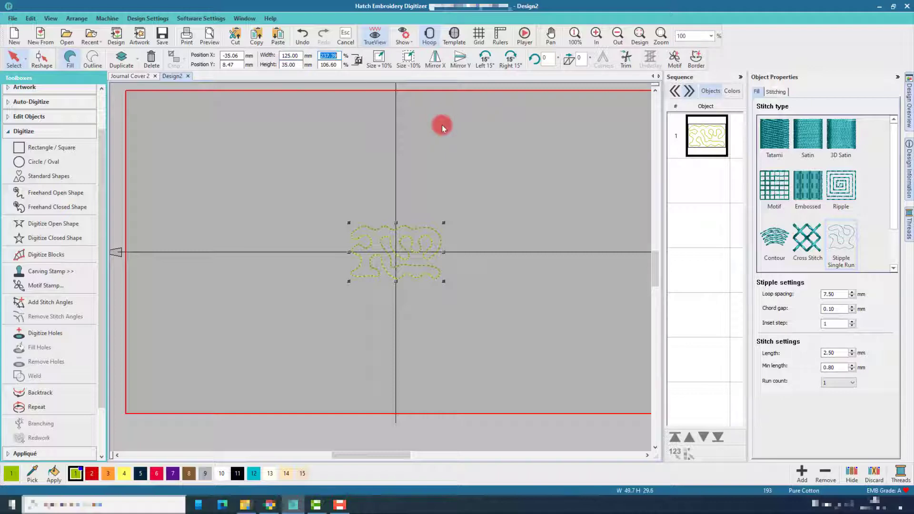
key("Return")
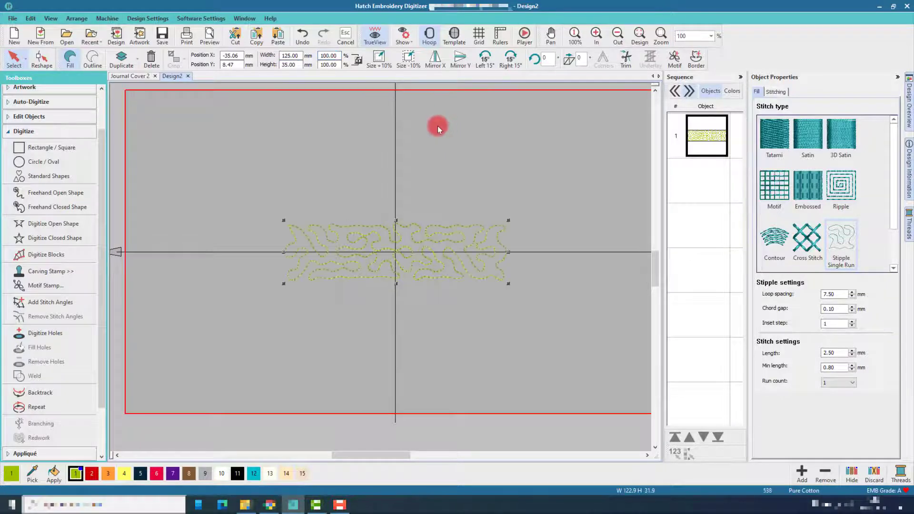
left_click(357, 60)
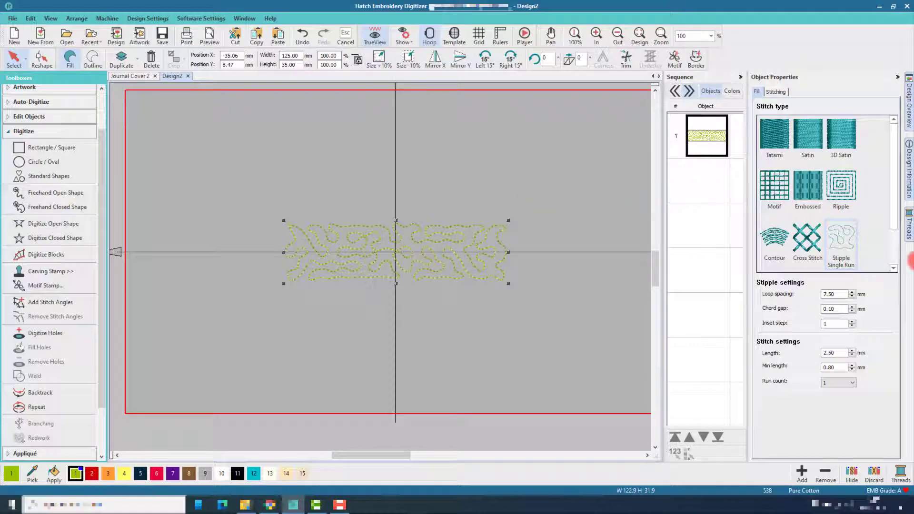
Assign thread color 607 to the stipple rectangle and set its loop spacing to 3 mm
left_click(909, 236)
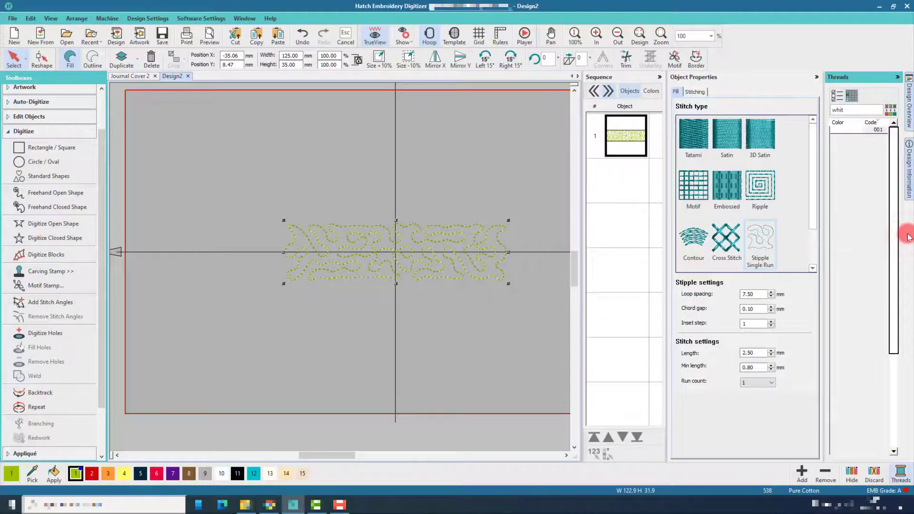
double_click(849, 110)
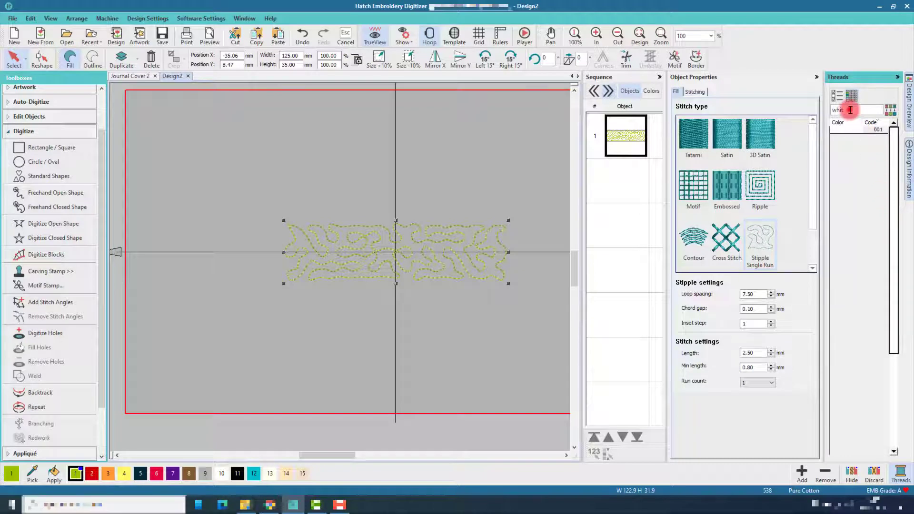
type("607")
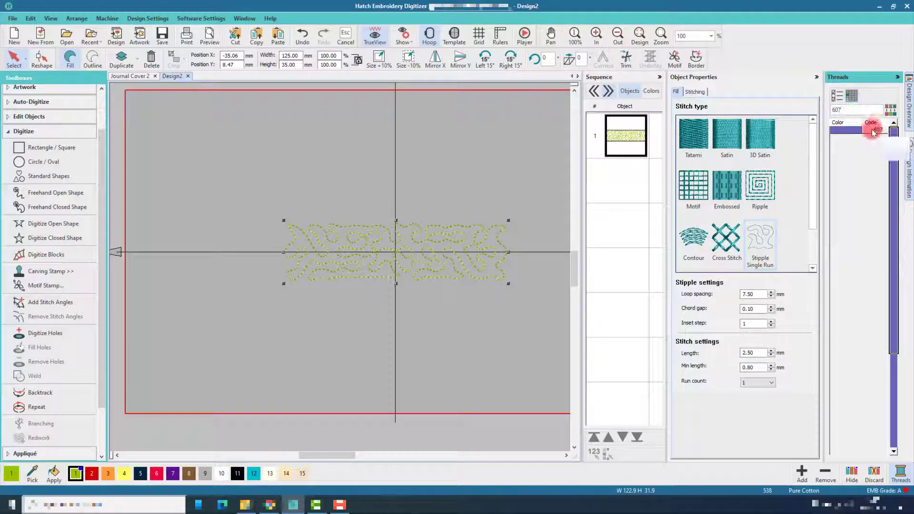
left_click(847, 130)
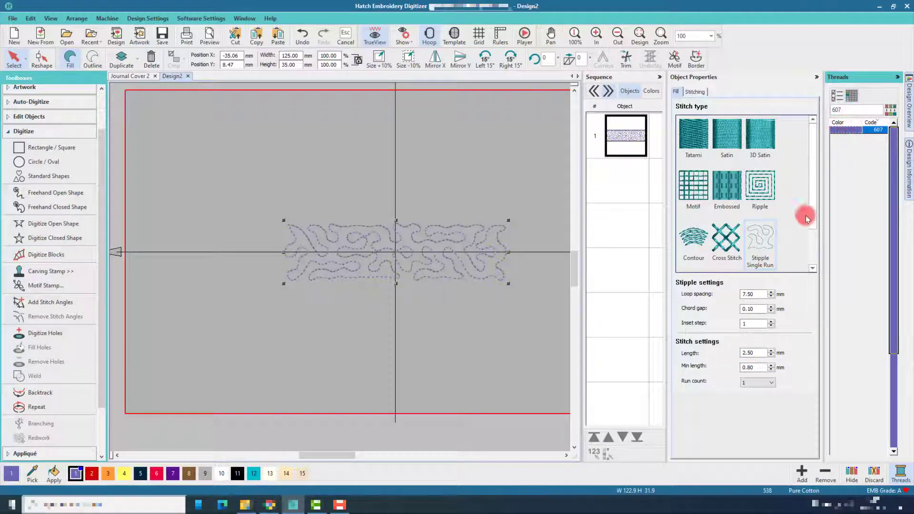
double_click(761, 295)
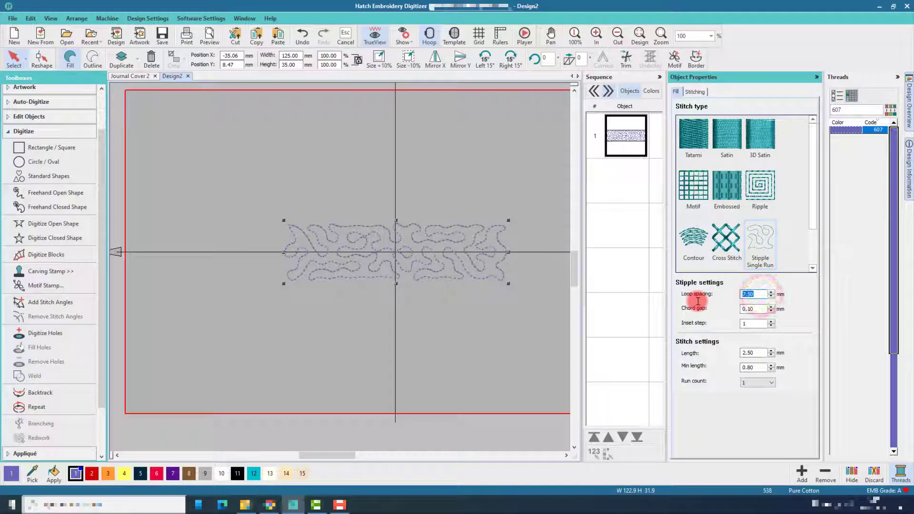
type("3")
key("Return")
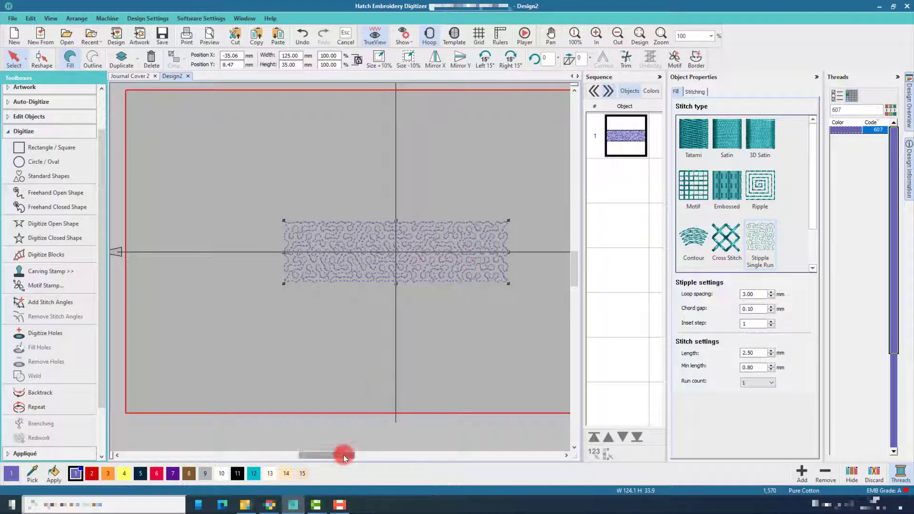
Duplicate the purple stipple rectangle in place
left_click_drag(343, 455, 356, 435)
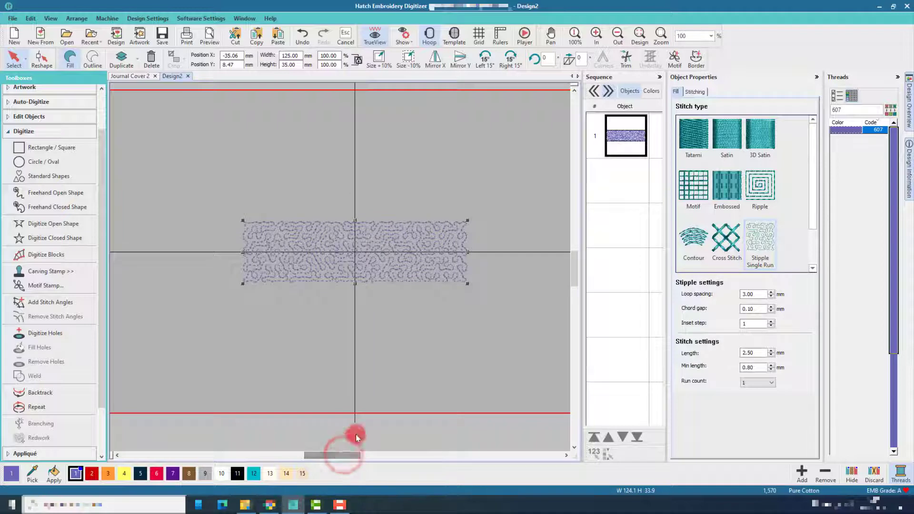
left_click(638, 36)
left_click(617, 35)
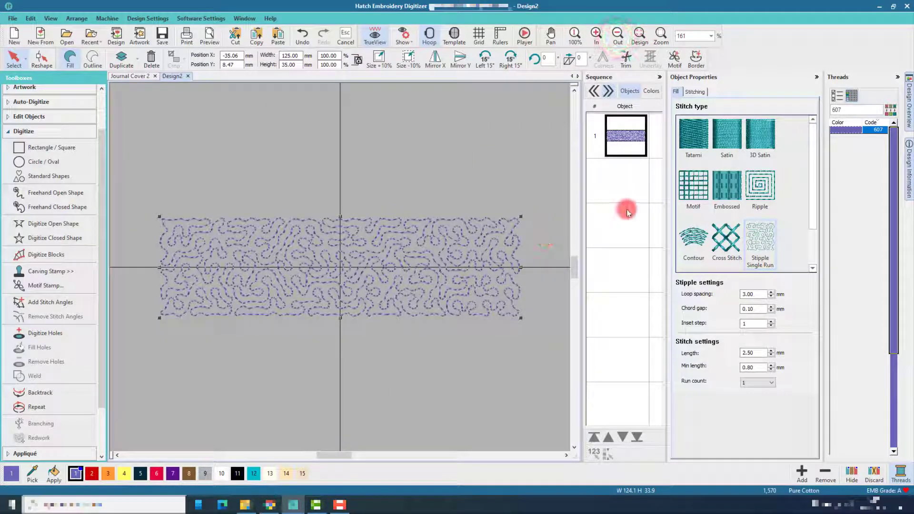
left_click(623, 141)
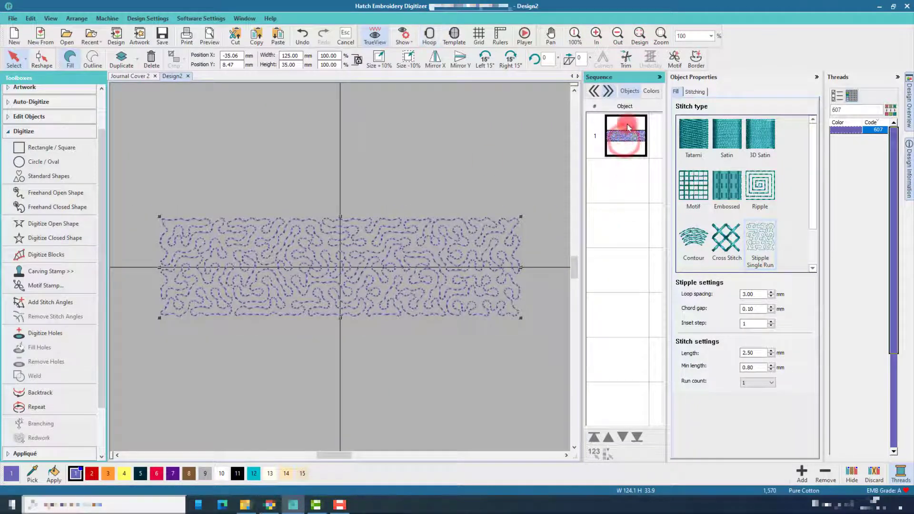
left_click(633, 136)
key("ctrl+d")
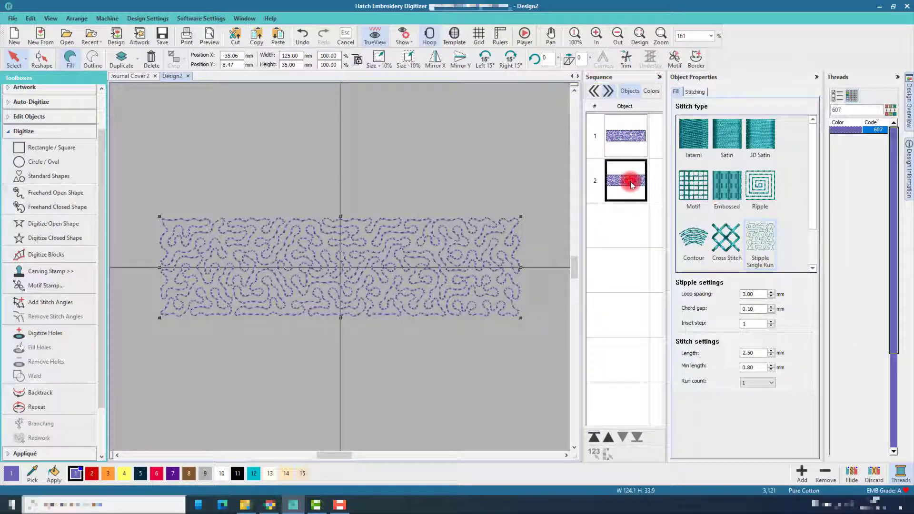
Assign thread color 513 to the duplicated rectangle and set its stipple loop spacing to 4 mm
left_click(846, 110)
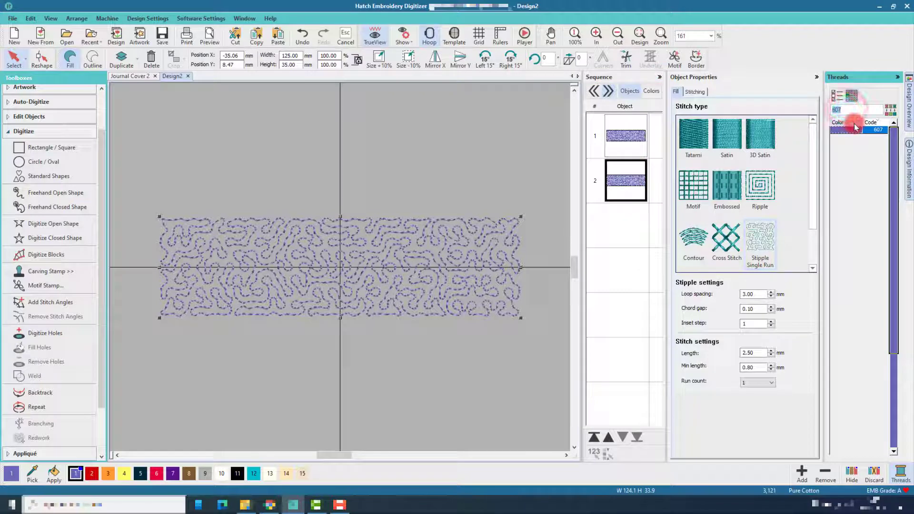
type("513")
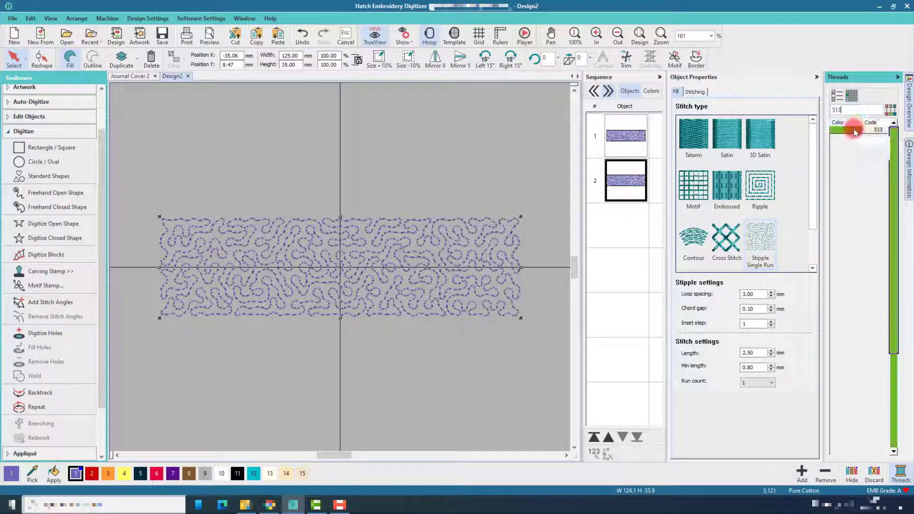
left_click(853, 129)
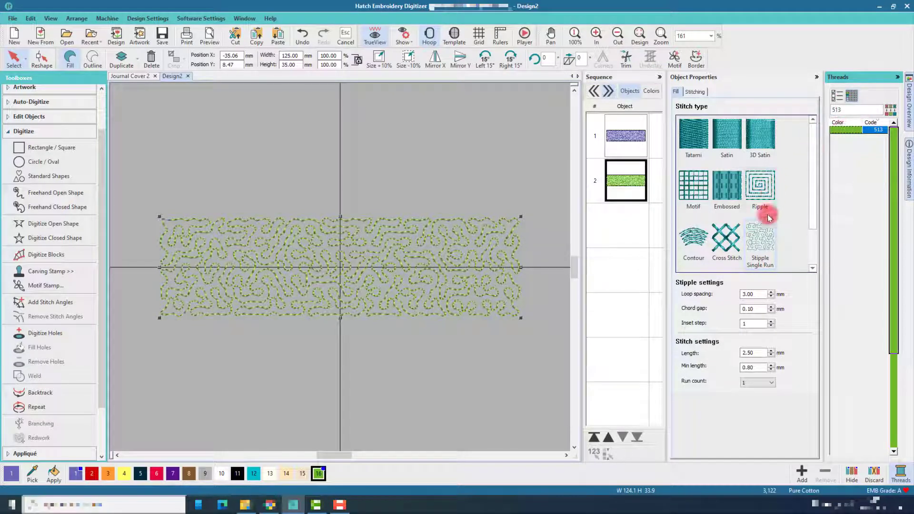
left_click(746, 302)
double_click(752, 294)
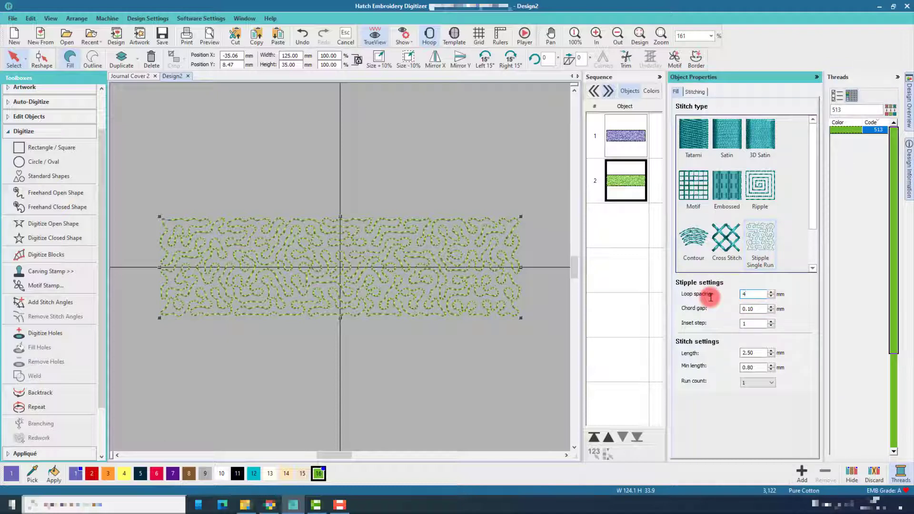
key("Return")
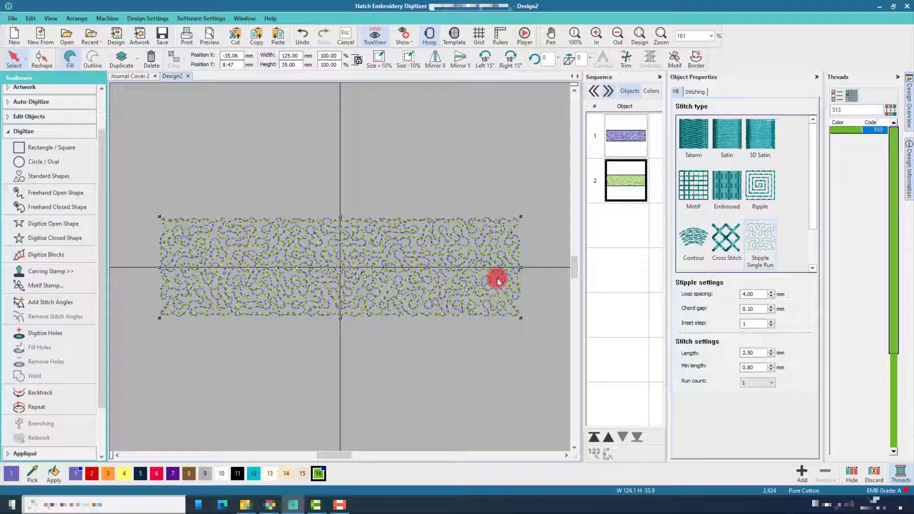
Duplicate the green stipple rectangle in place and assign thread color 205 to the copy
left_click(635, 185)
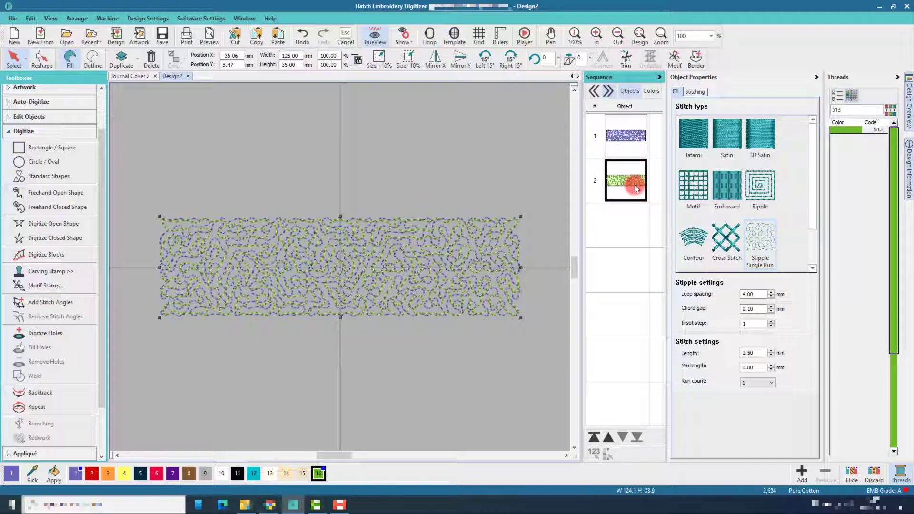
key("ctrl+d")
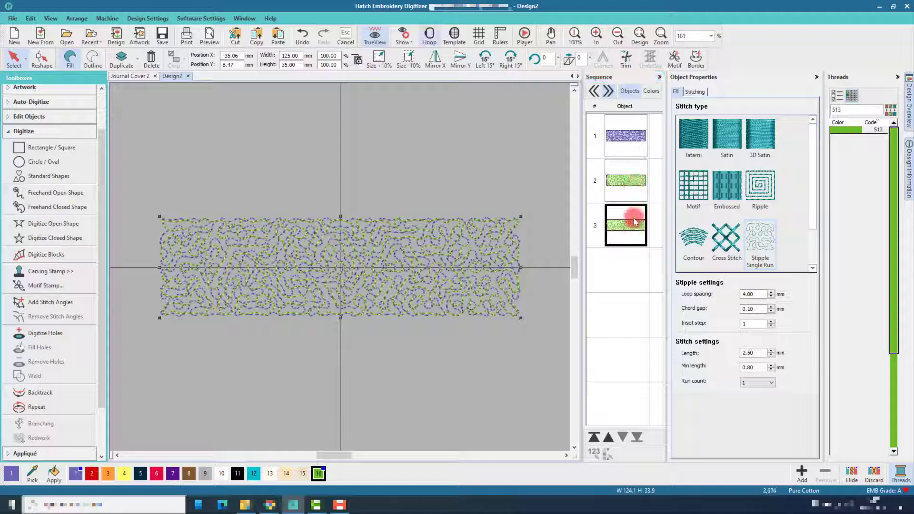
left_click(844, 111)
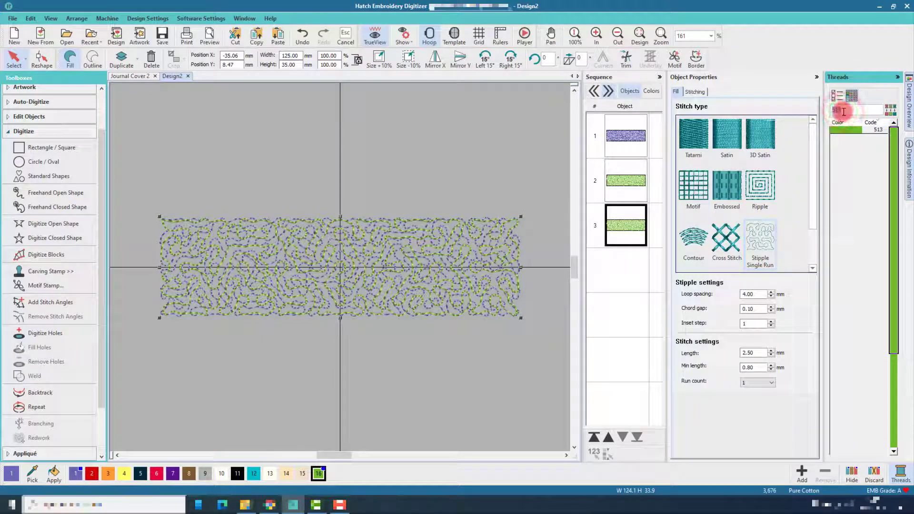
type("205")
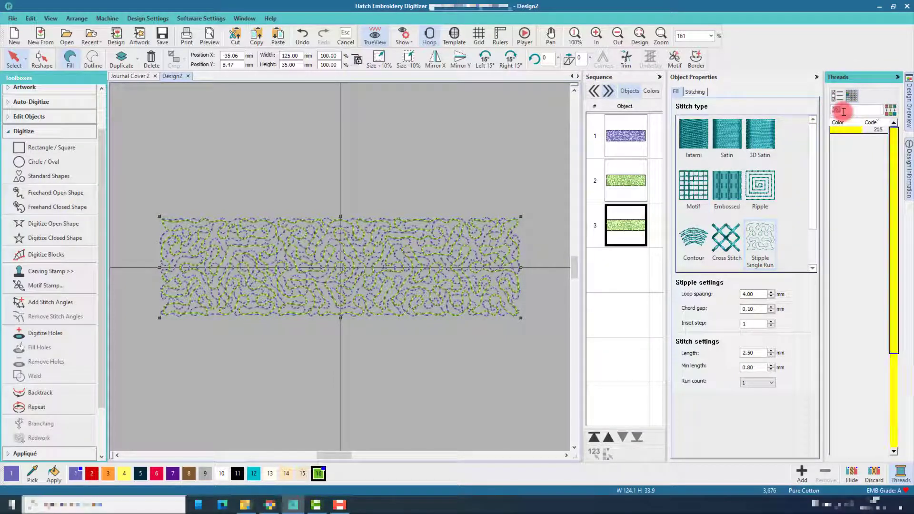
double_click(859, 132)
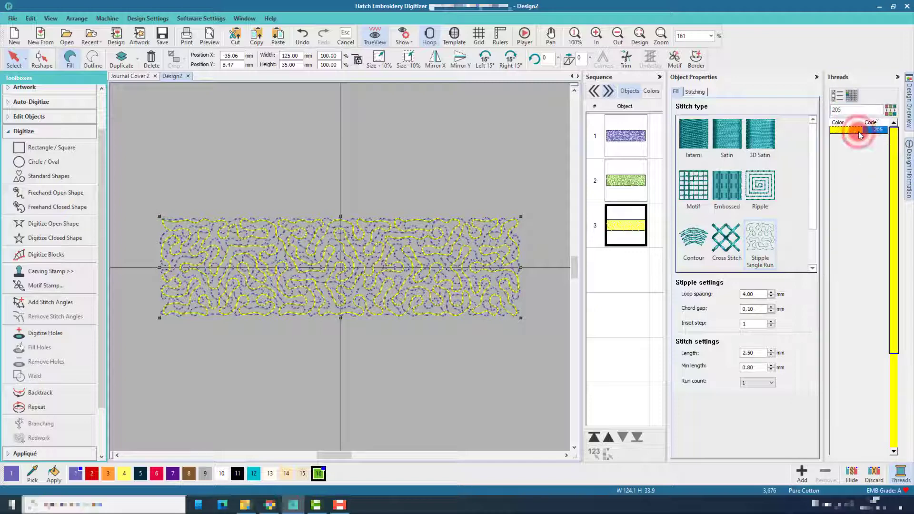
Set the yellow rectangle's stipple loop spacing to 4.50 mm
left_click(757, 295)
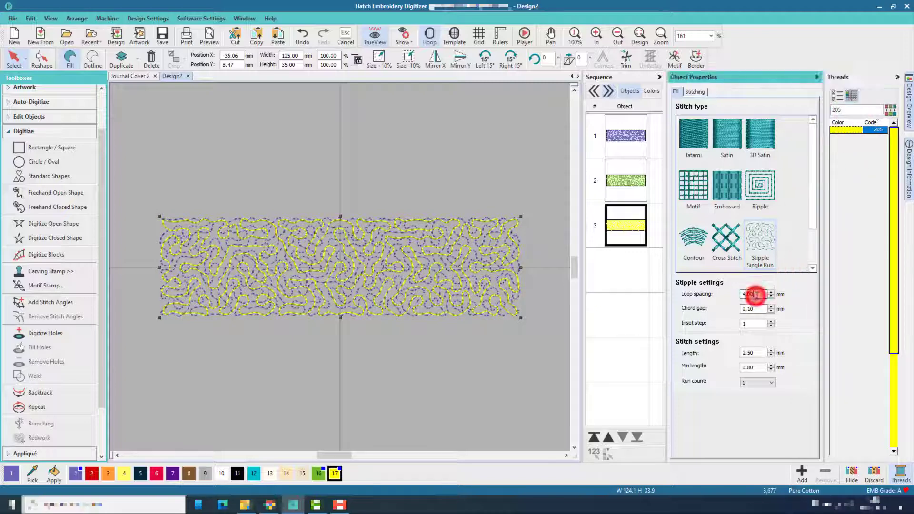
key("BackSpace")
key("BackSpace")
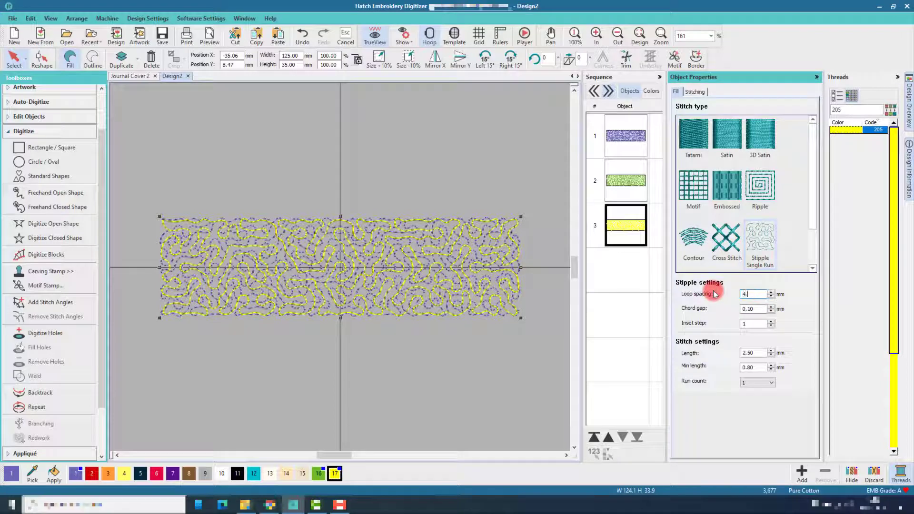
type("50")
key("Return")
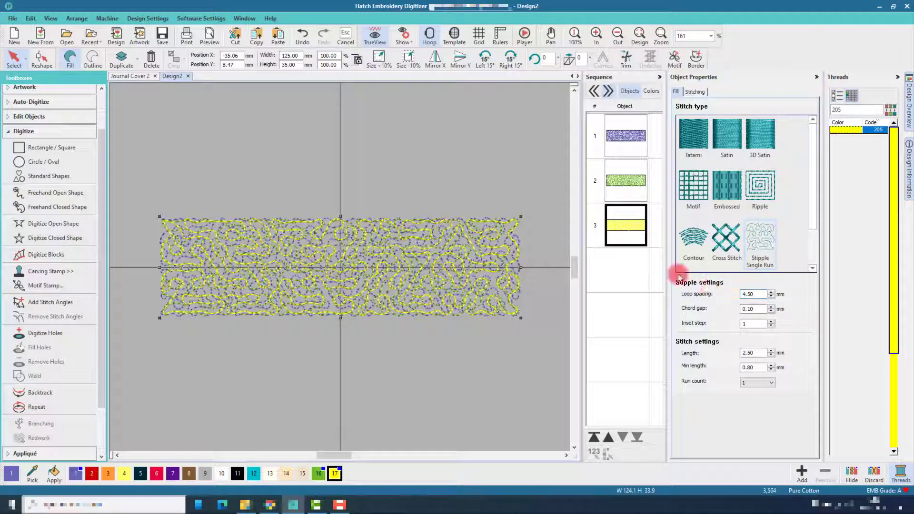
Duplicate the yellow stipple rectangle in place and assign thread color 208 to the copy
key("ctrl+d")
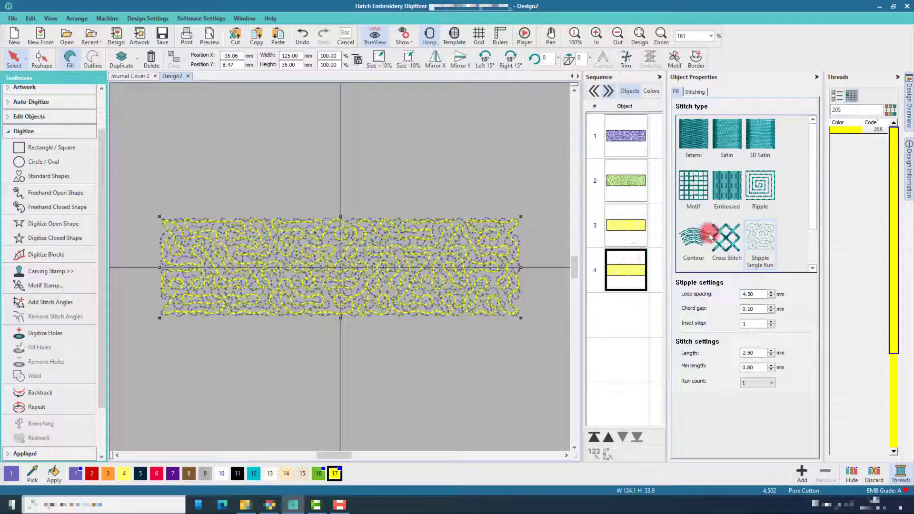
left_click(854, 111)
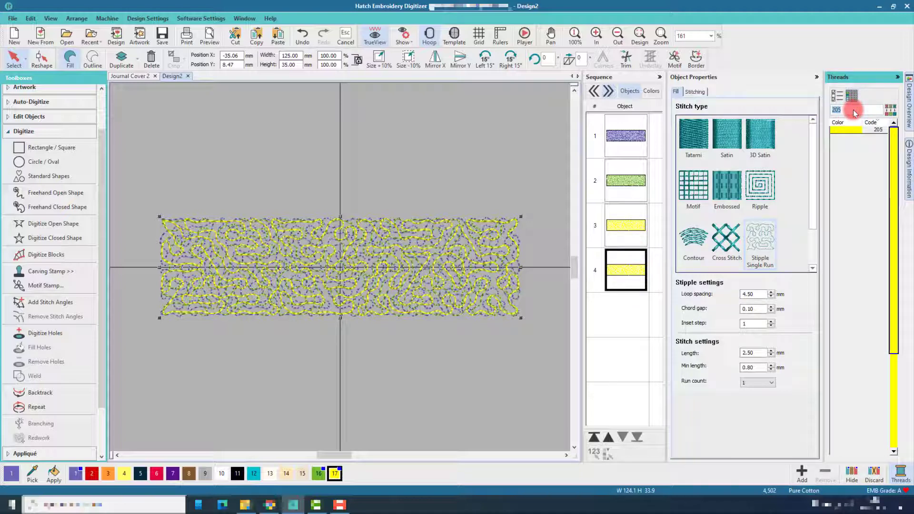
type("208")
left_click(859, 133)
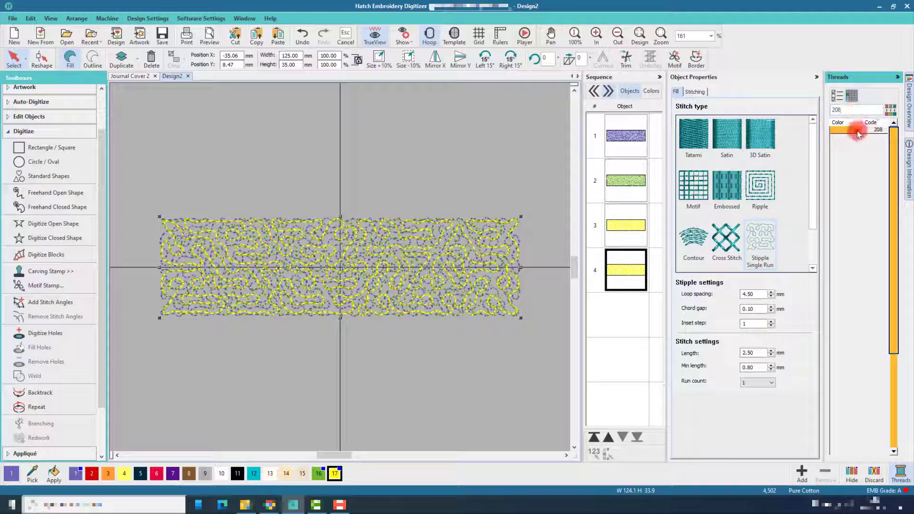
left_click(858, 134)
Set the orange rectangle's stipple loop spacing to 5.50 mm
left_click(762, 293)
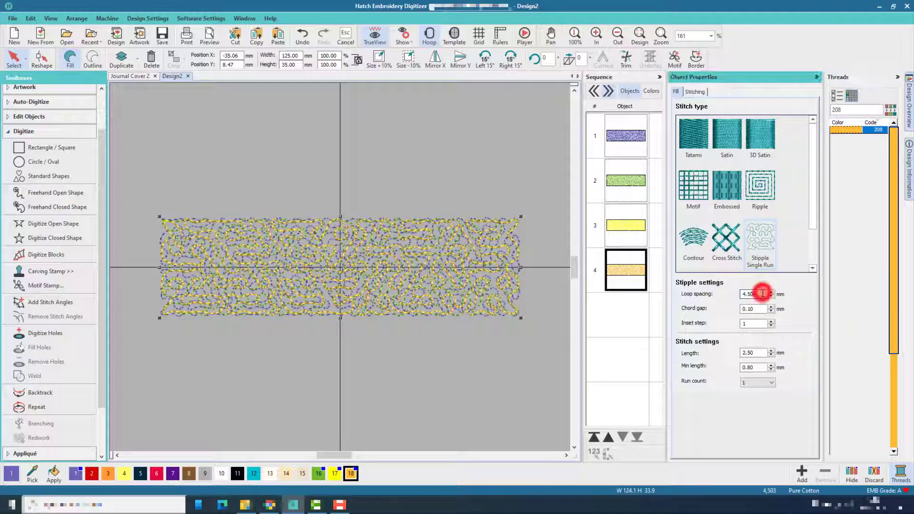
left_click_drag(762, 294, 719, 290)
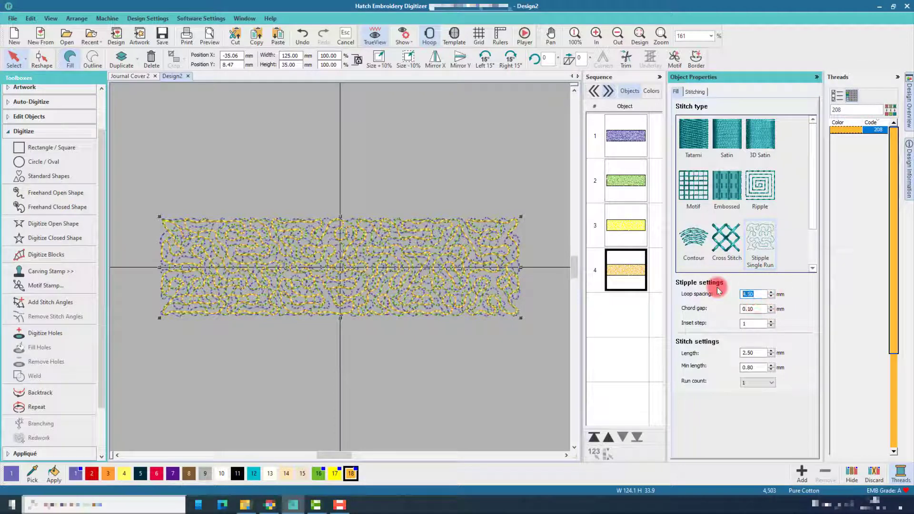
type("5.5")
key("Return")
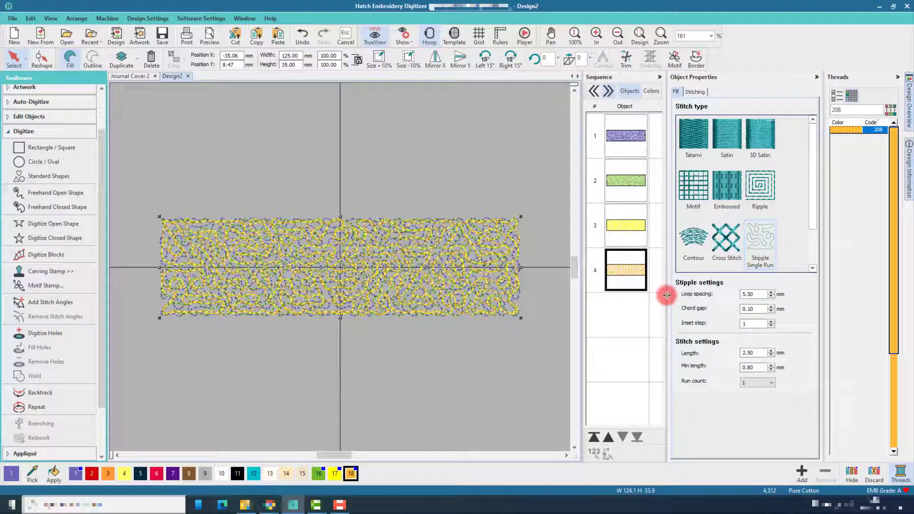
Duplicate the orange stipple rectangle in place and assign thread color 405 to the copy
key("ctrl+d")
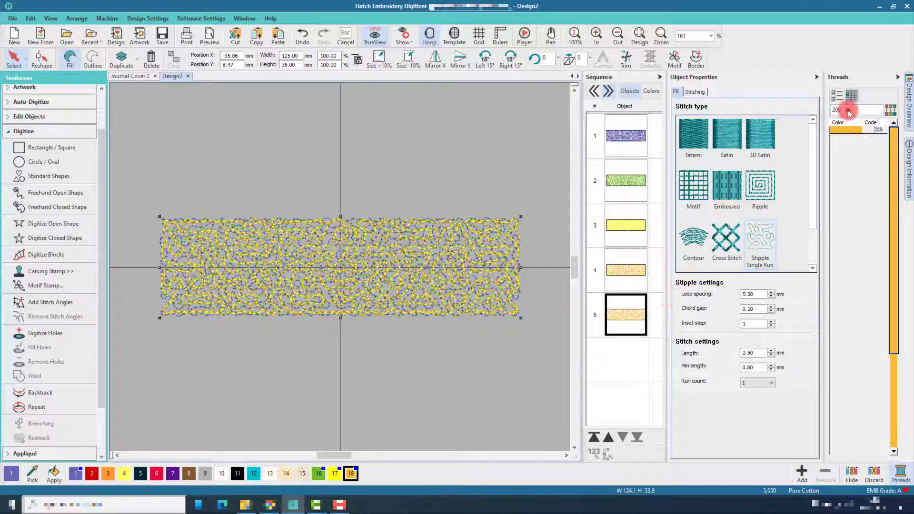
left_click(855, 111)
type("405")
key("Return")
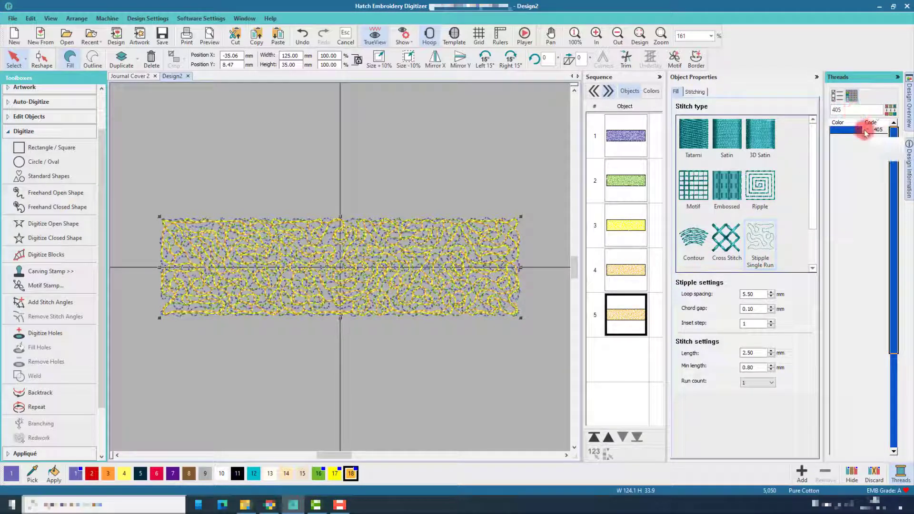
left_click(762, 294)
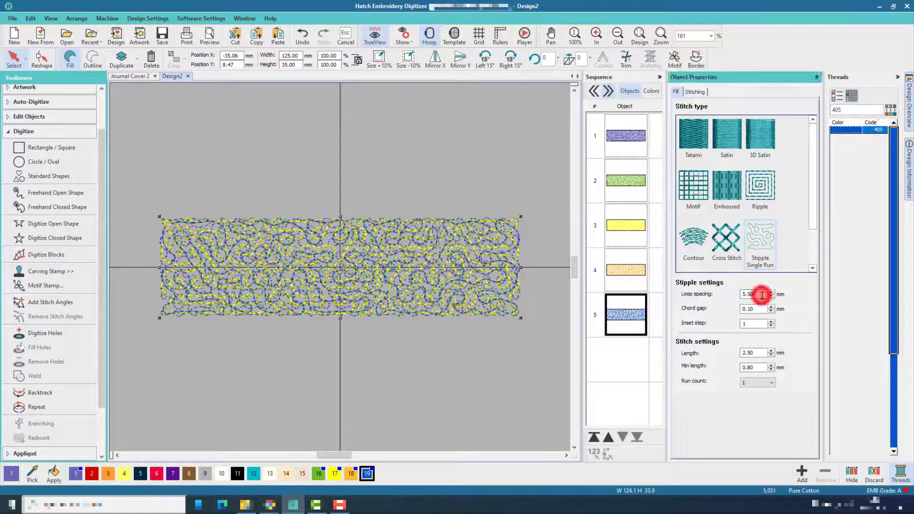
key("BackSpace")
type("1")
key("Return")
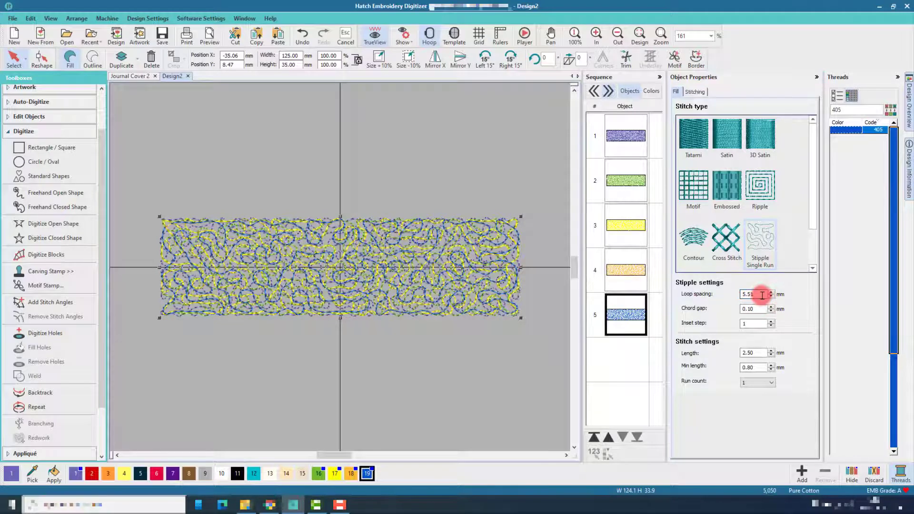
Set the blue rectangle's stipple loop spacing to 6 mm
left_click_drag(762, 295, 722, 296)
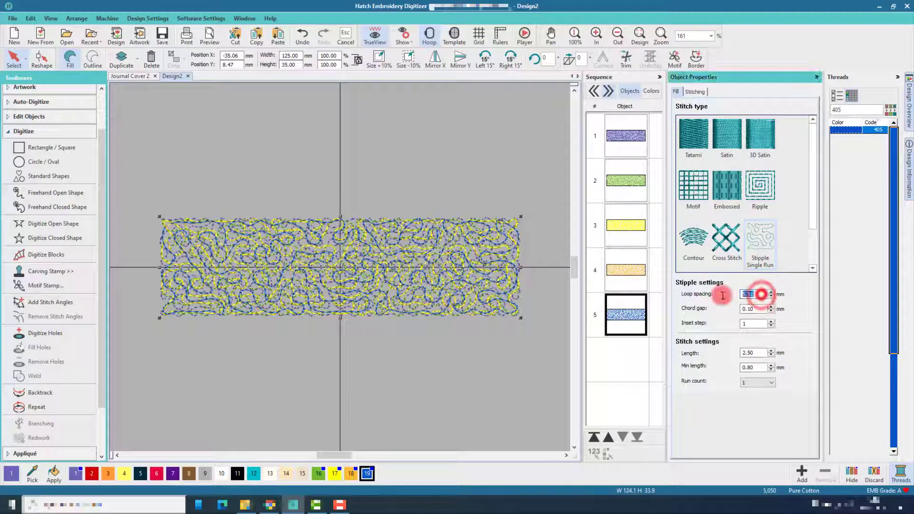
type("6")
key("Return")
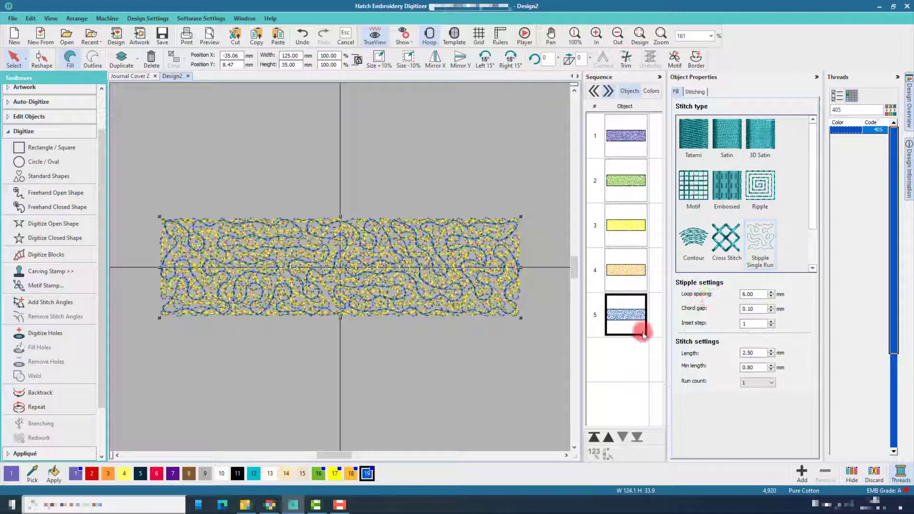
Duplicate the blue stipple rectangle in place and assign thread color 800 to the copy
key("ctrl+d")
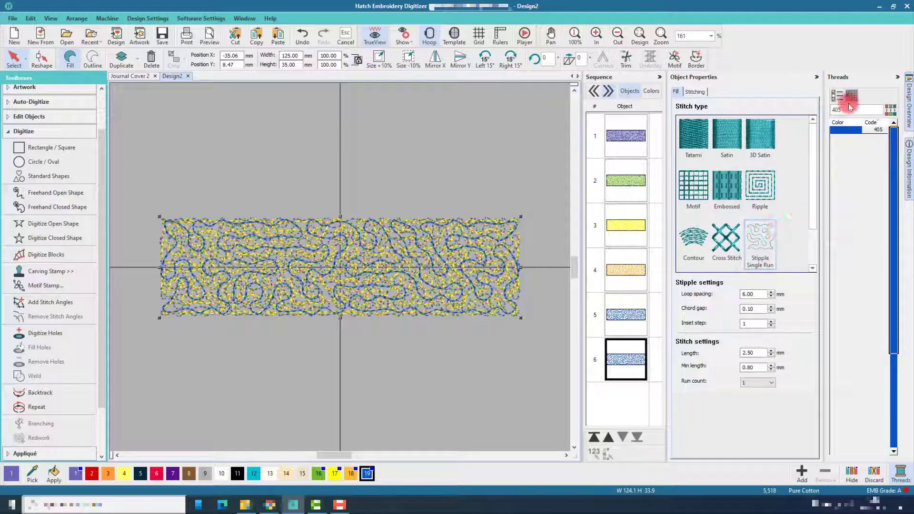
left_click(849, 110)
double_click(849, 109)
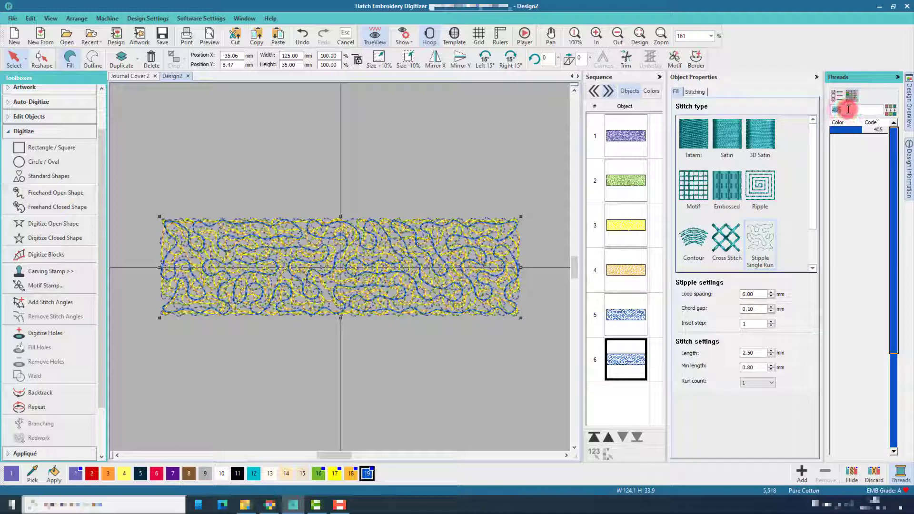
type("800")
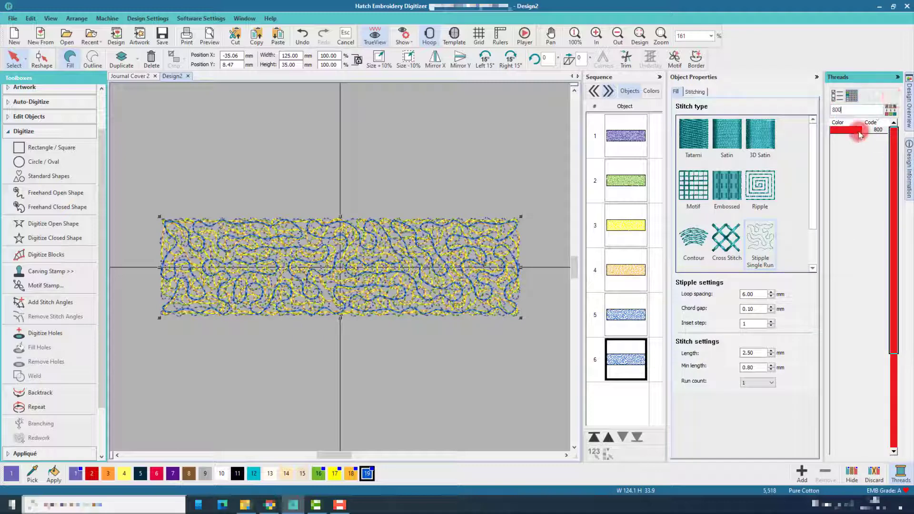
left_click(852, 129)
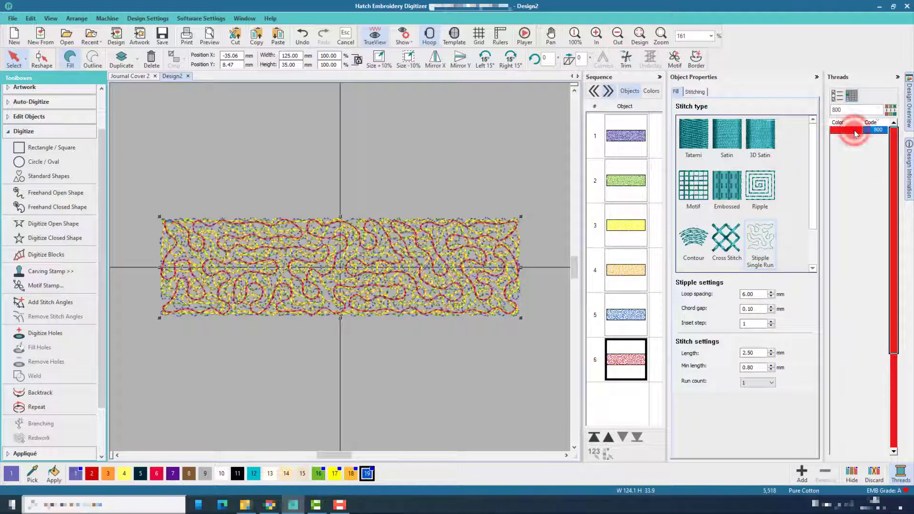
Set the red rectangle's stipple loop spacing to 3.50 mm
double_click(753, 294)
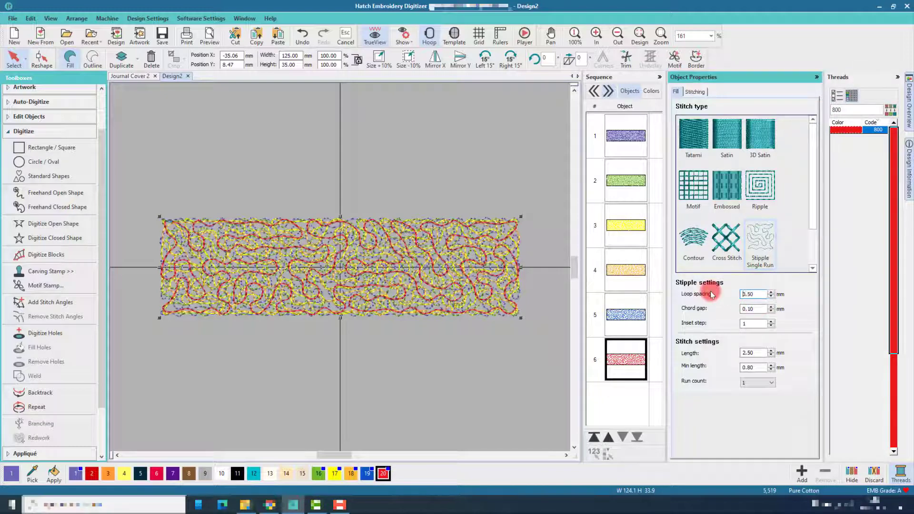
key("Return")
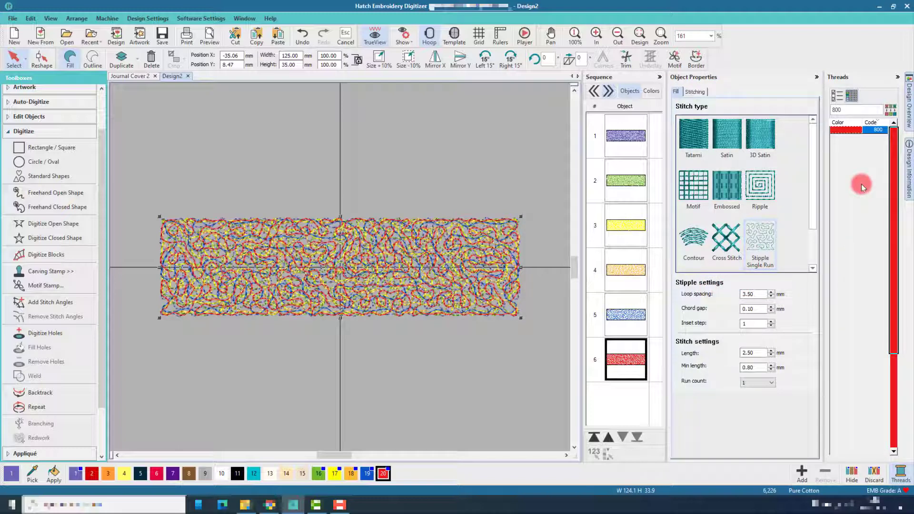
Duplicate the red stipple rectangle in place and assign thread color 017 to the copy
key("ctrl+d")
double_click(845, 111)
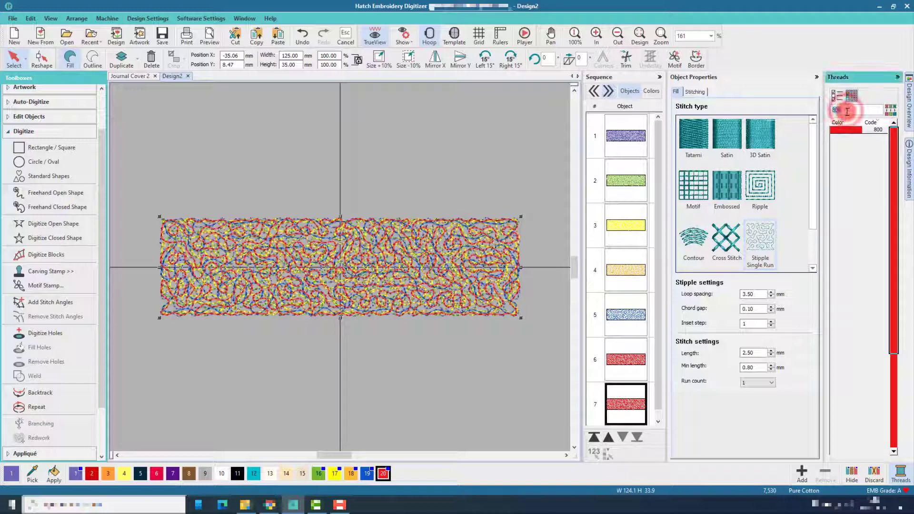
type("017")
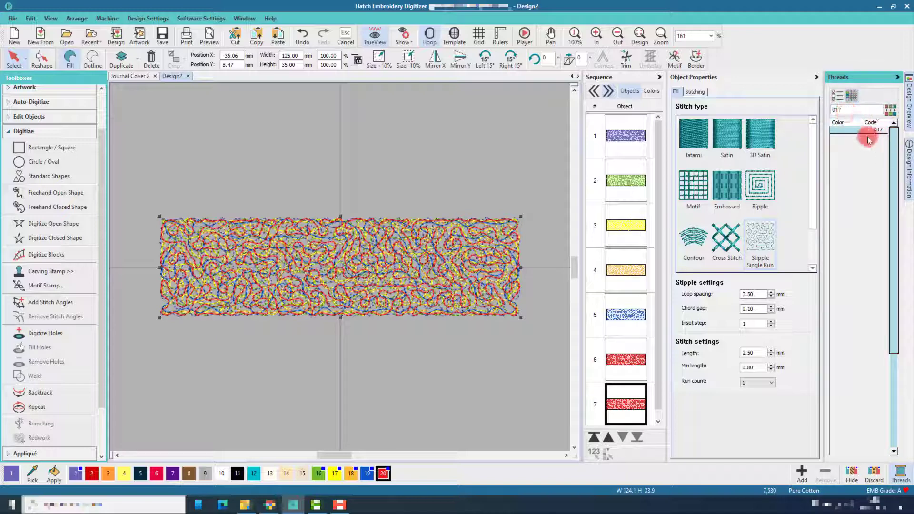
left_click(851, 134)
double_click(852, 134)
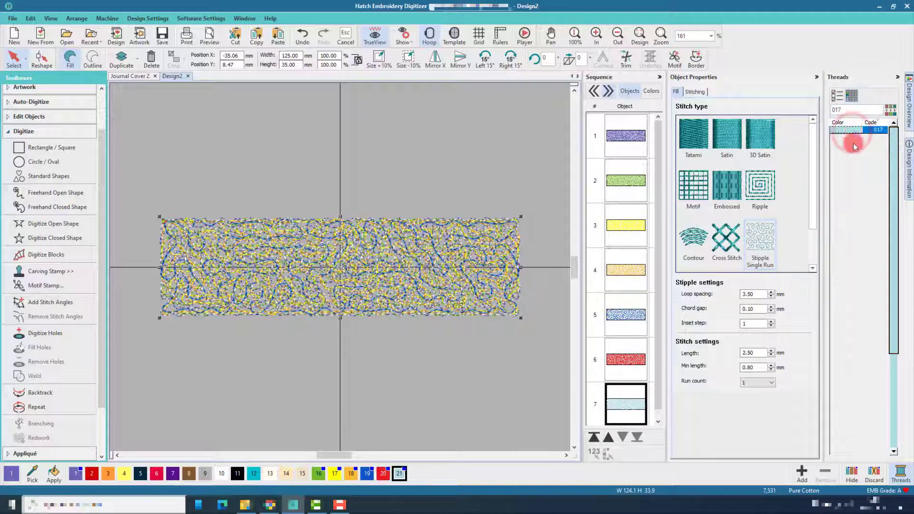
Set the light blue rectangle's stipple loop spacing to 5 mm and inspect the layered stitches up close
left_click(760, 294)
left_click_drag(761, 295, 698, 294)
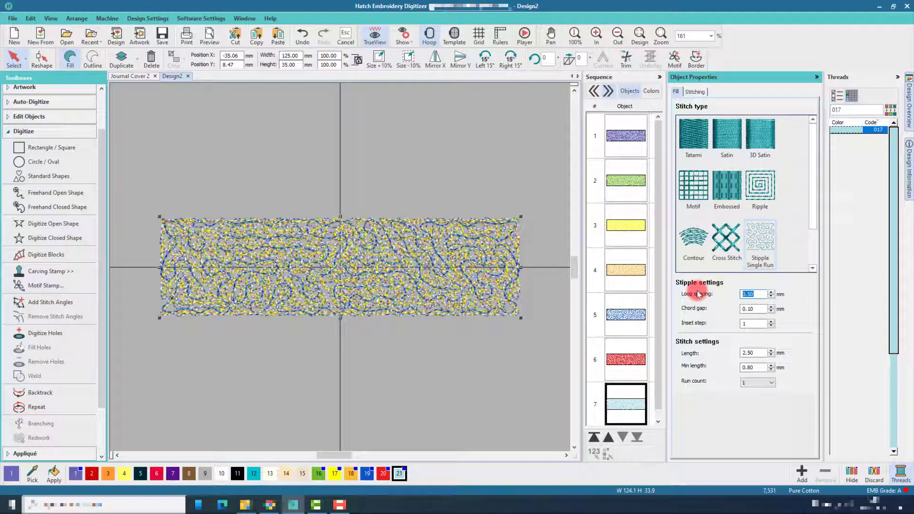
type("5")
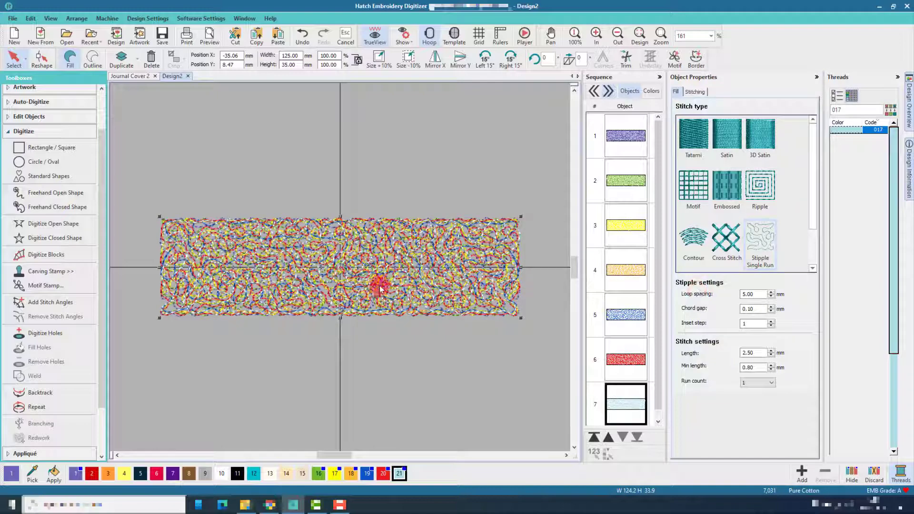
scroll(379, 284, "up", 4)
scroll(378, 285, "up", 3)
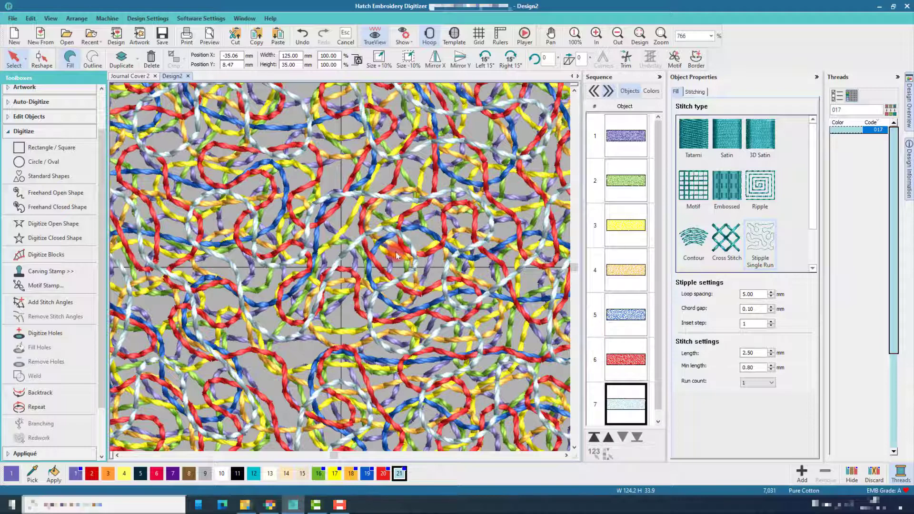
scroll(391, 257, "down", 3)
scroll(339, 268, "down", 2)
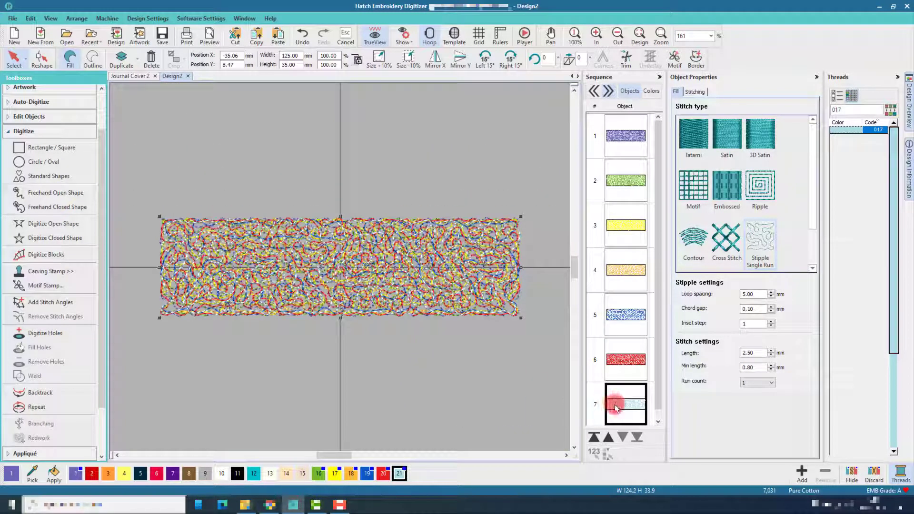
Duplicate the light blue stipple rectangle in place and convert the copy from a fill to an outline
key("ctrl+d")
scroll(615, 404, "down", 2)
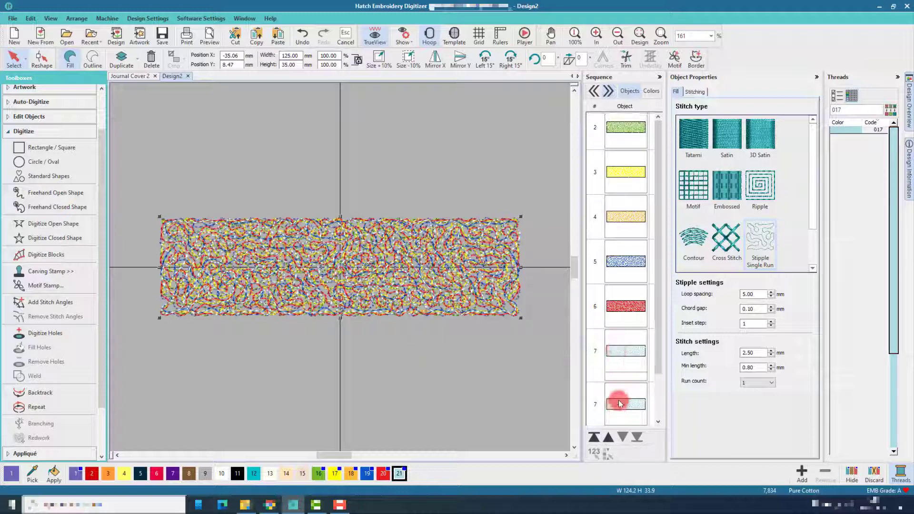
left_click(618, 400)
left_click(617, 399)
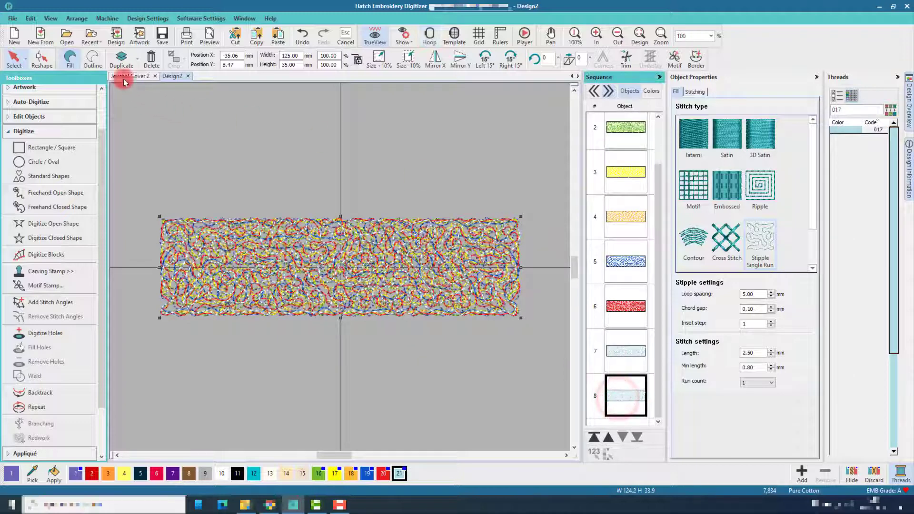
left_click(100, 65)
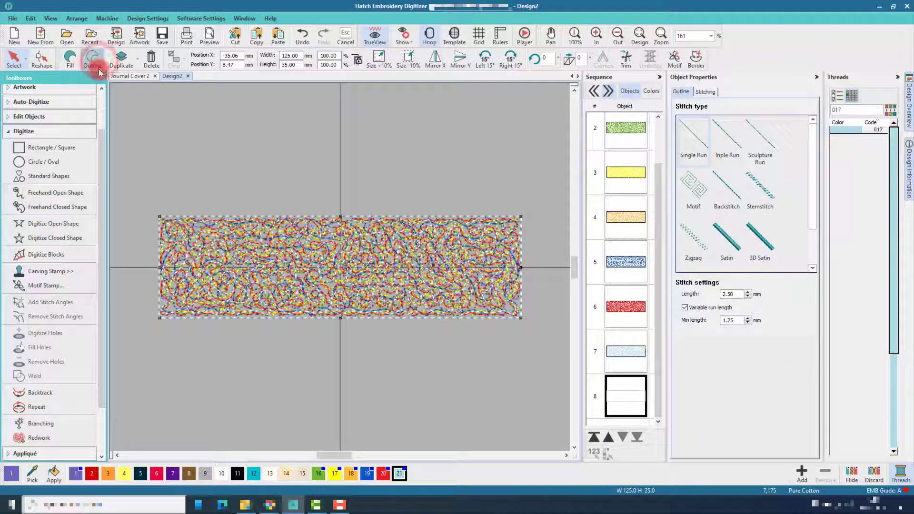
Assign thread color 900 (Black) to the outline rectangle
left_click(851, 110)
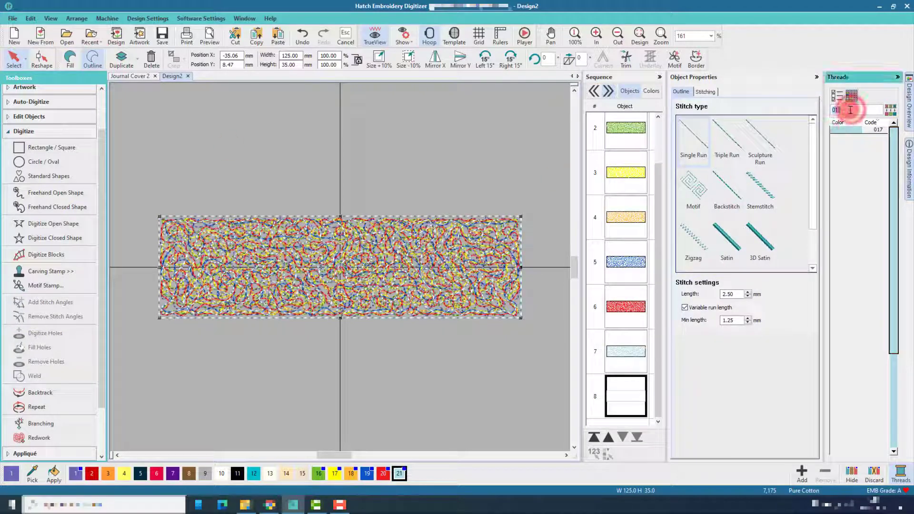
key("BackSpace")
key("BackSpace")
type("900")
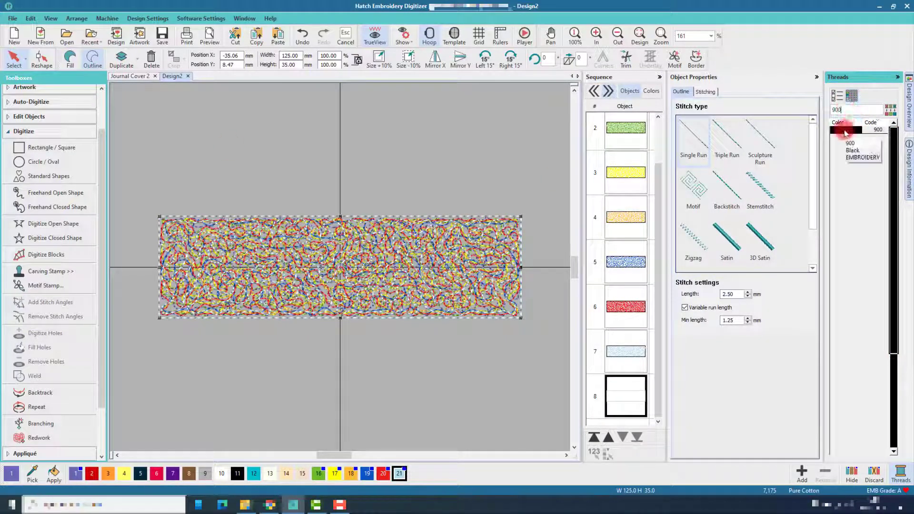
double_click(845, 130)
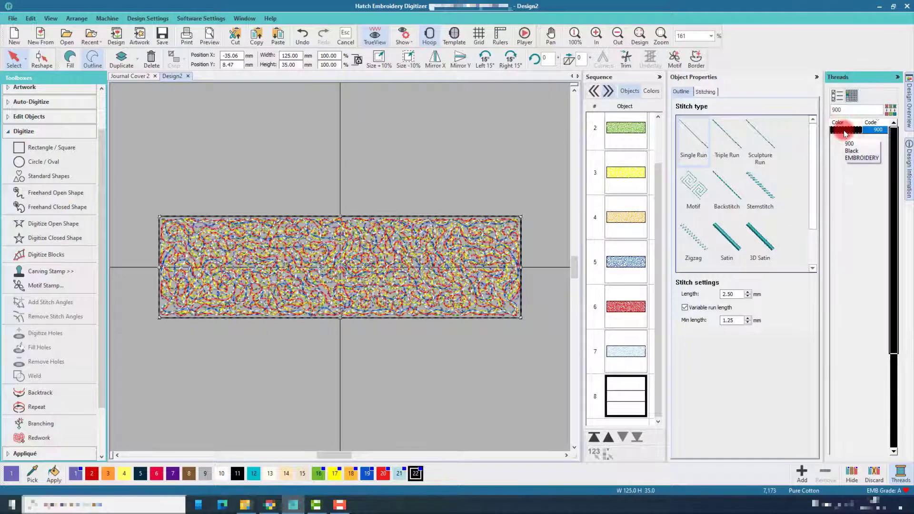
Change the black outline's stitch type to Zigzag with a spacing of 1 mm
left_click(696, 237)
left_click(741, 293)
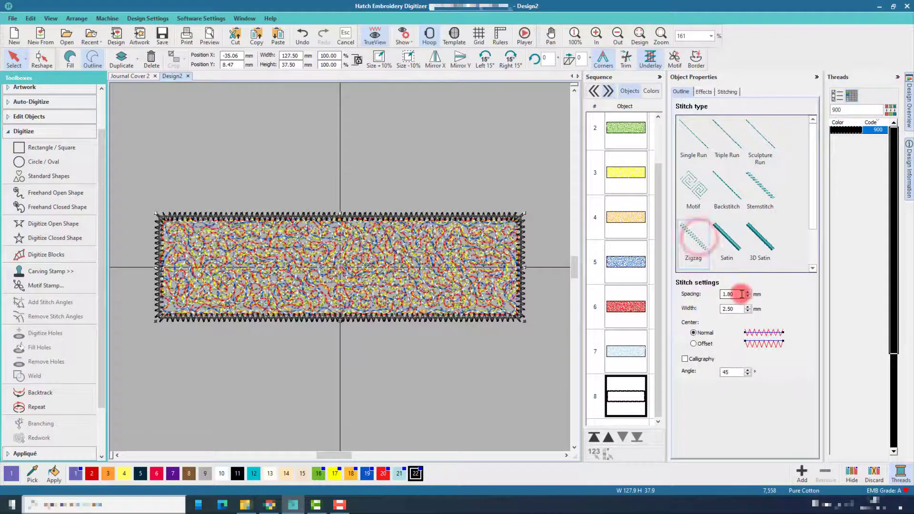
left_click_drag(742, 294, 701, 296)
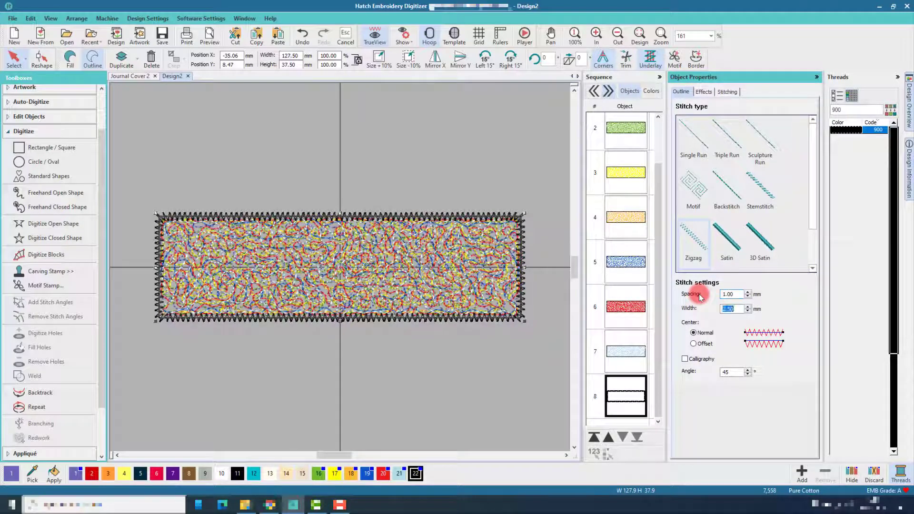
key("Return")
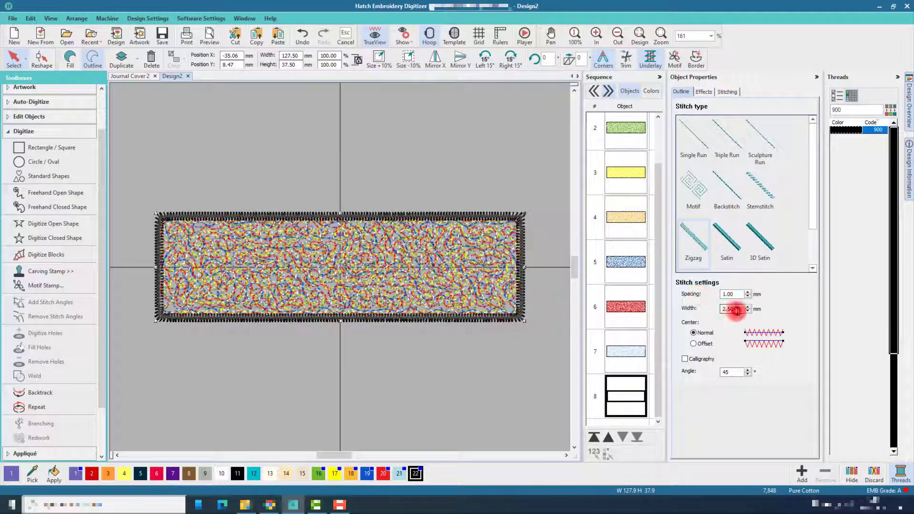
Set the black zigzag outline's width to 1.50 mm
left_click_drag(737, 311, 707, 309)
type("1")
key("Return")
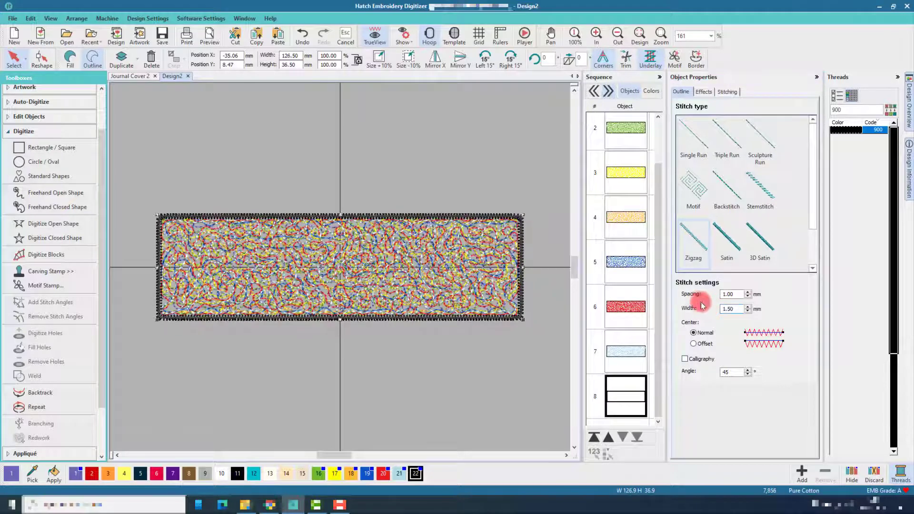
Apply a Feather Edge effect on both sides of the black zigzag border with a maximum width of 1.50 mm
left_click(701, 93)
left_click(729, 157)
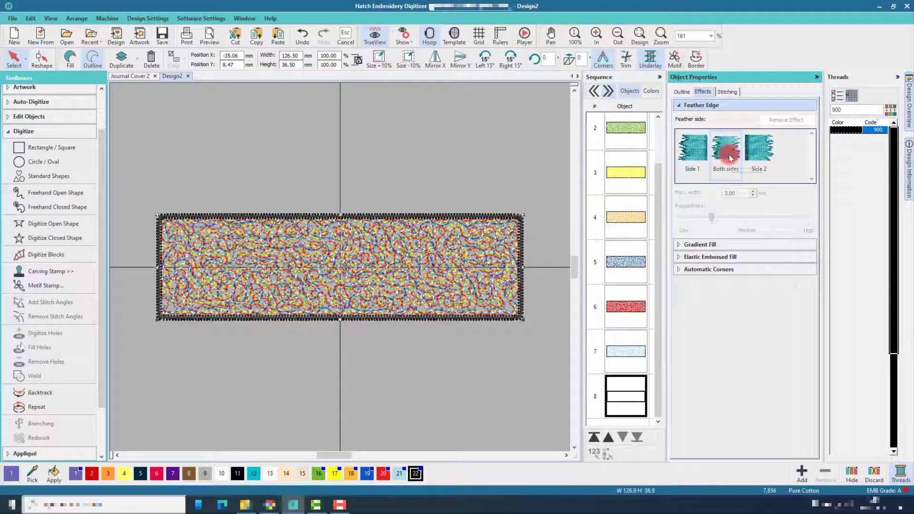
left_click(734, 195)
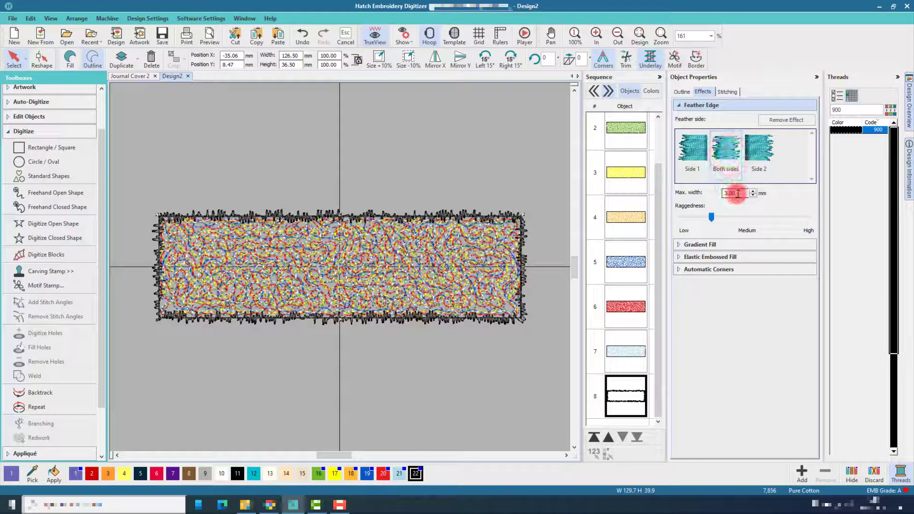
left_click_drag(739, 193, 700, 192)
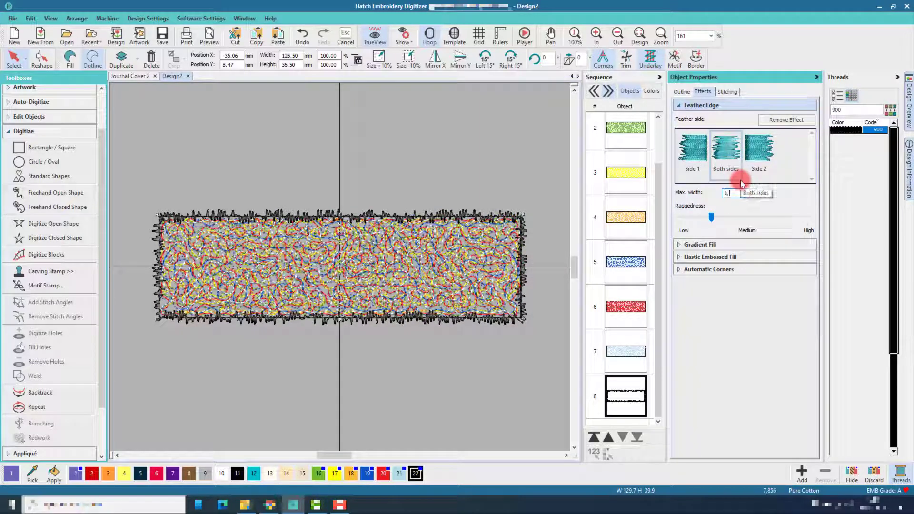
key("Return")
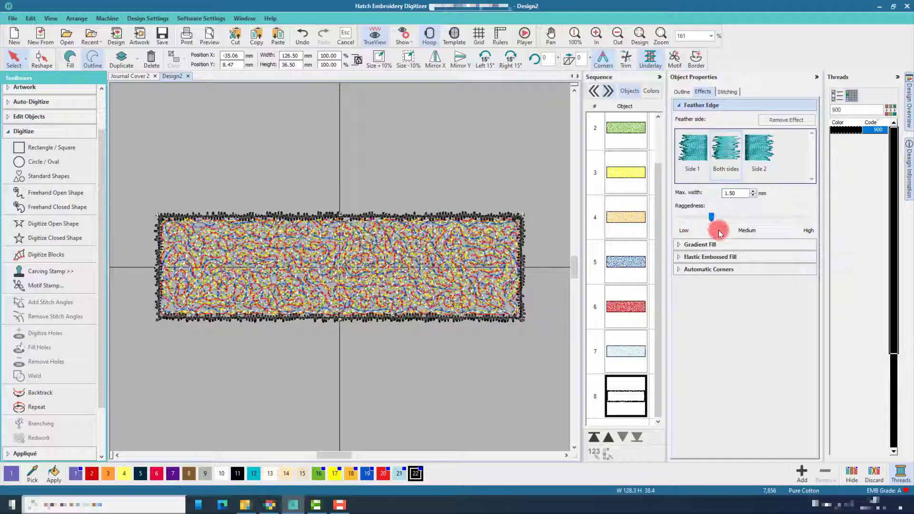
left_click(682, 93)
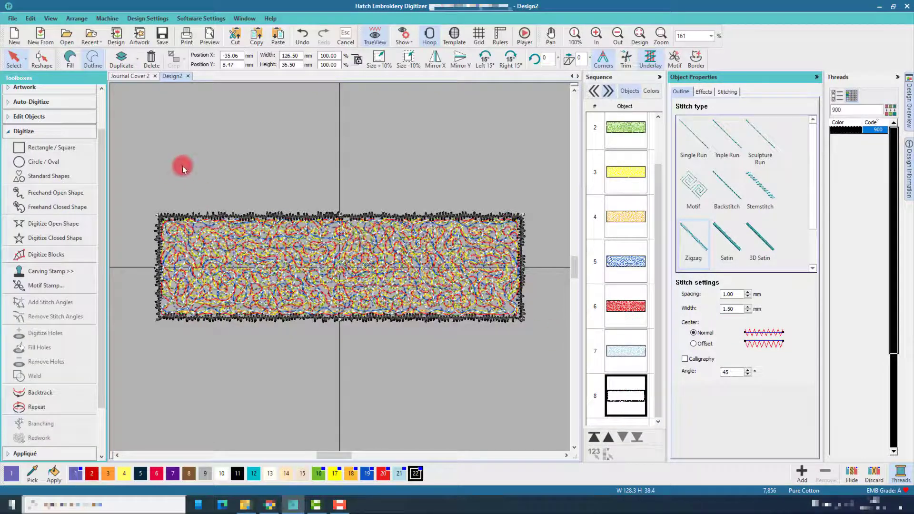
Add a lettering object with the text "journal" to the design
scroll(102, 140, "up", 2)
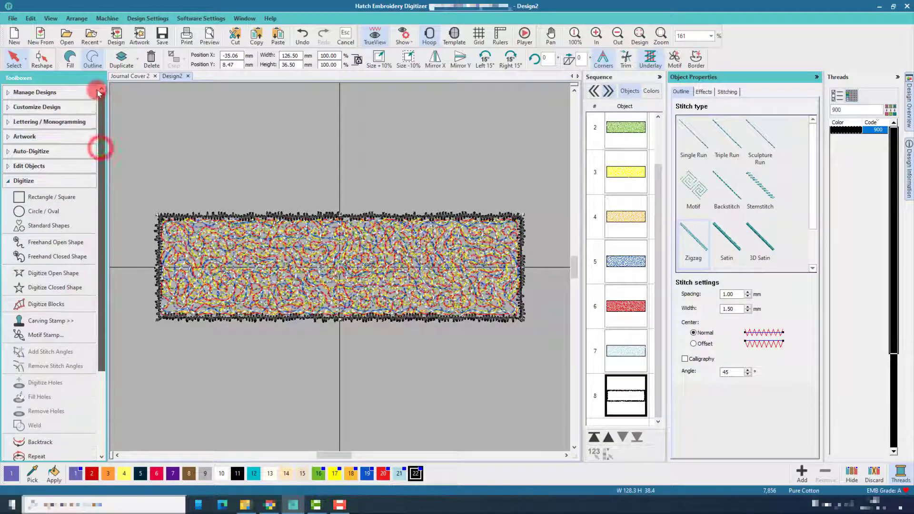
left_click(61, 123)
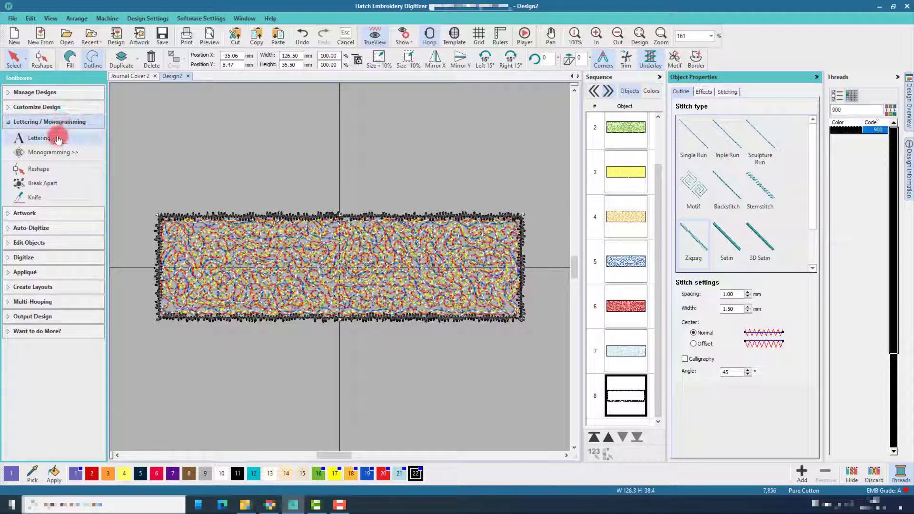
left_click(58, 138)
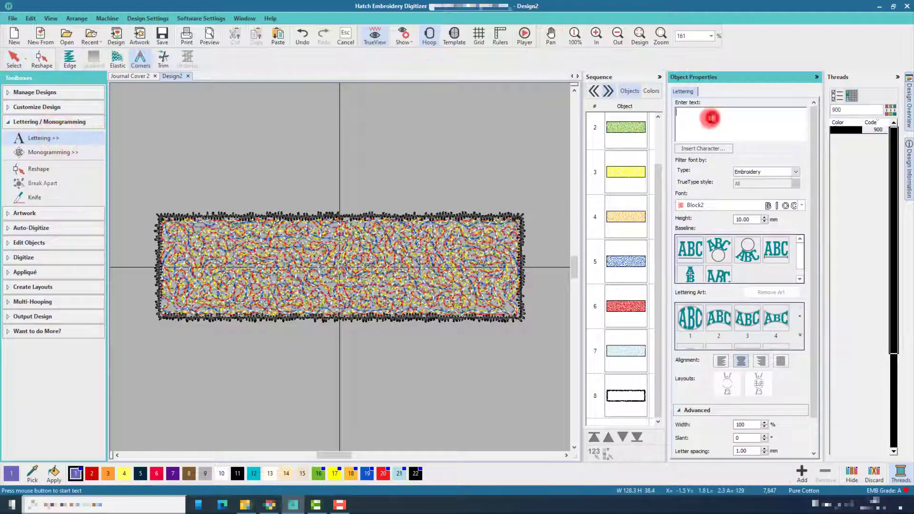
left_click(711, 118)
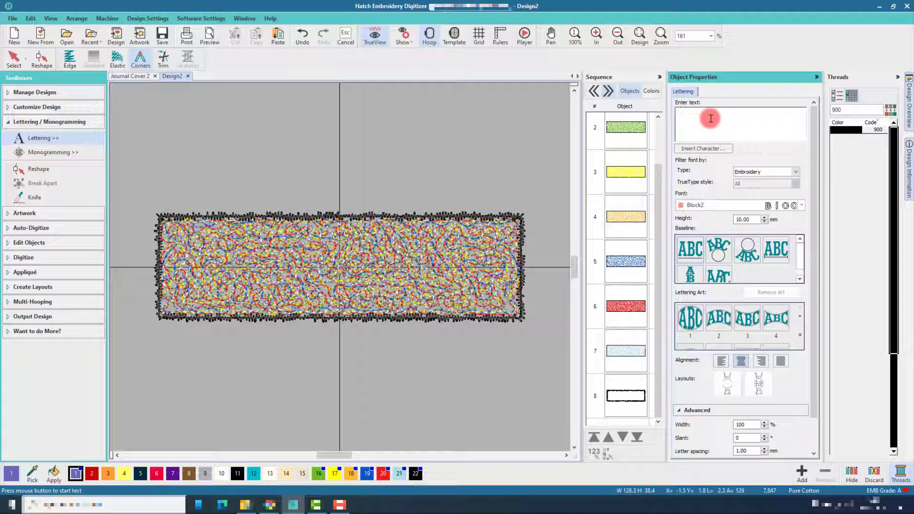
key("Return")
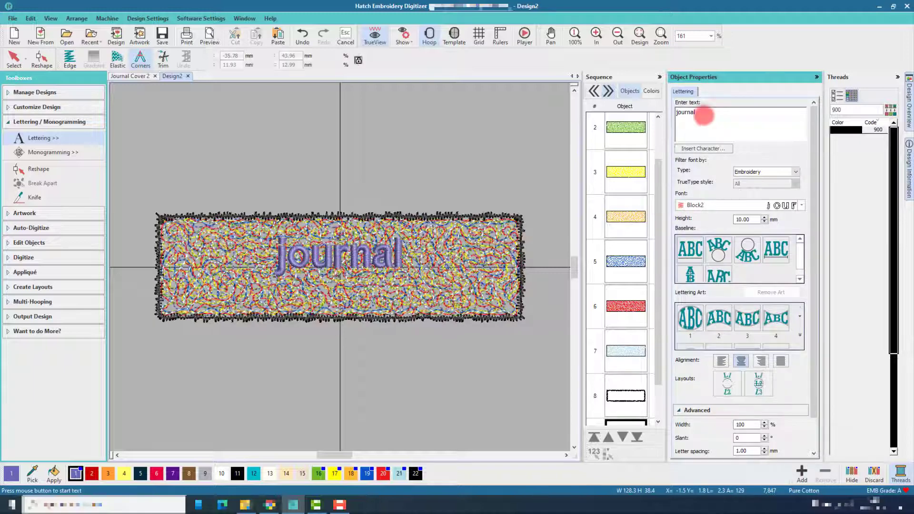
Filter the lettering fonts to TrueType and change the journal lettering's font to Foreplay
left_click(797, 174)
left_click(790, 180)
left_click(796, 172)
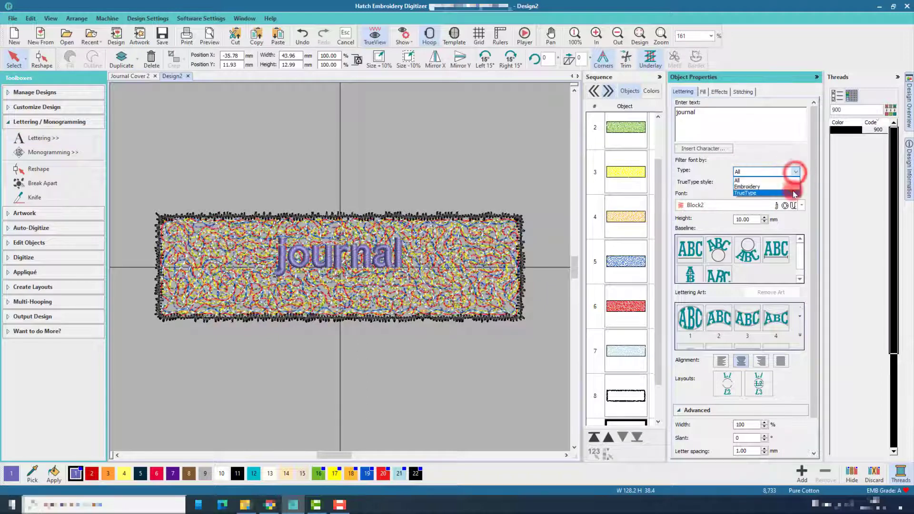
left_click(793, 192)
left_click(803, 205)
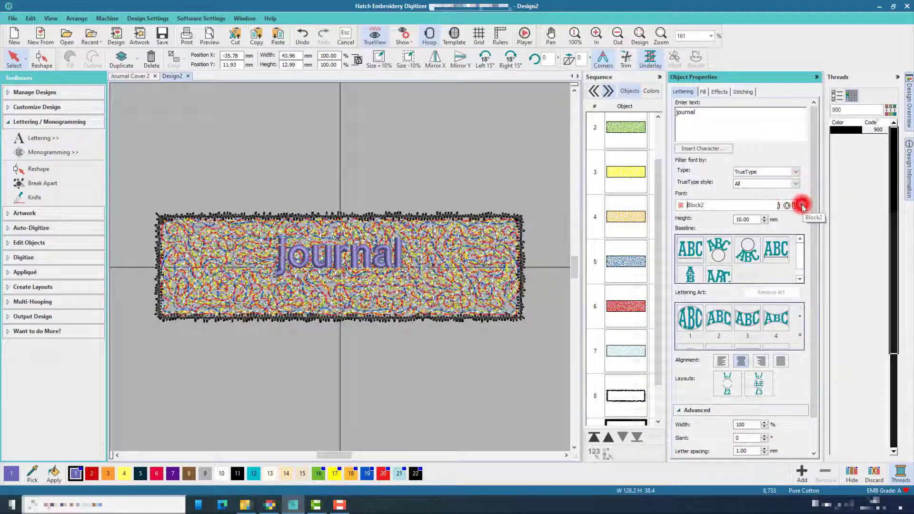
left_click_drag(909, 233, 908, 321)
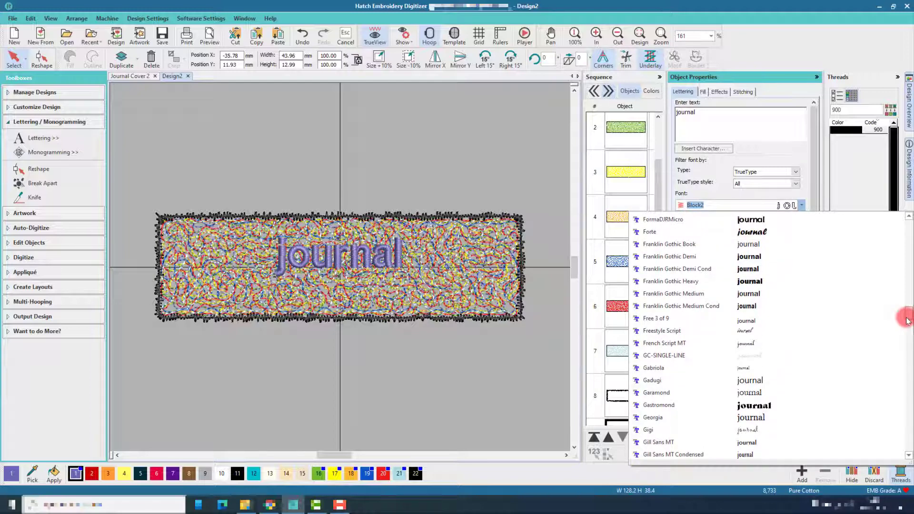
left_click_drag(907, 320, 904, 312)
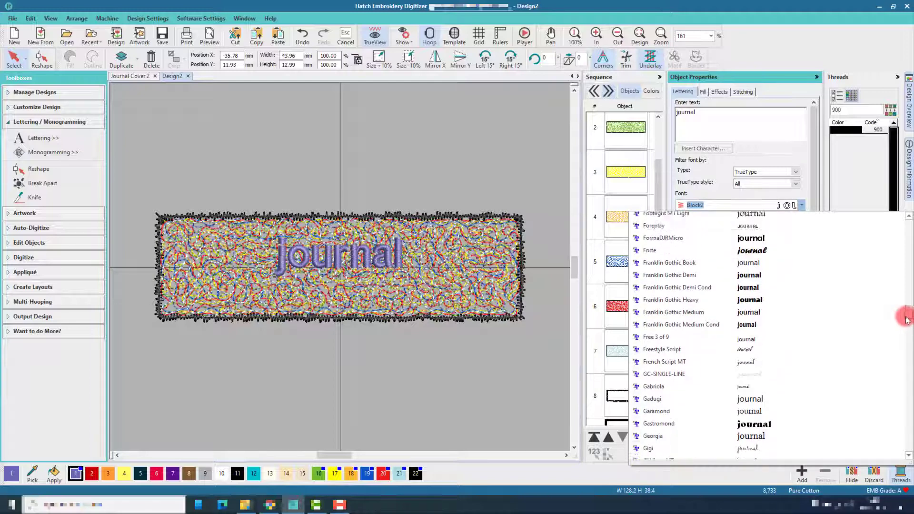
left_click(647, 228)
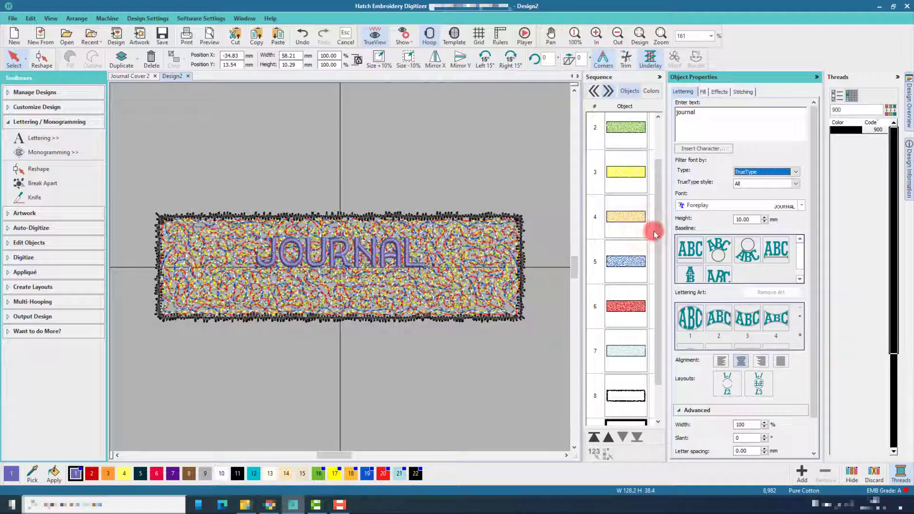
Set the journal lettering's height to 18 mm and assign it thread color 001
left_click_drag(755, 220, 725, 220)
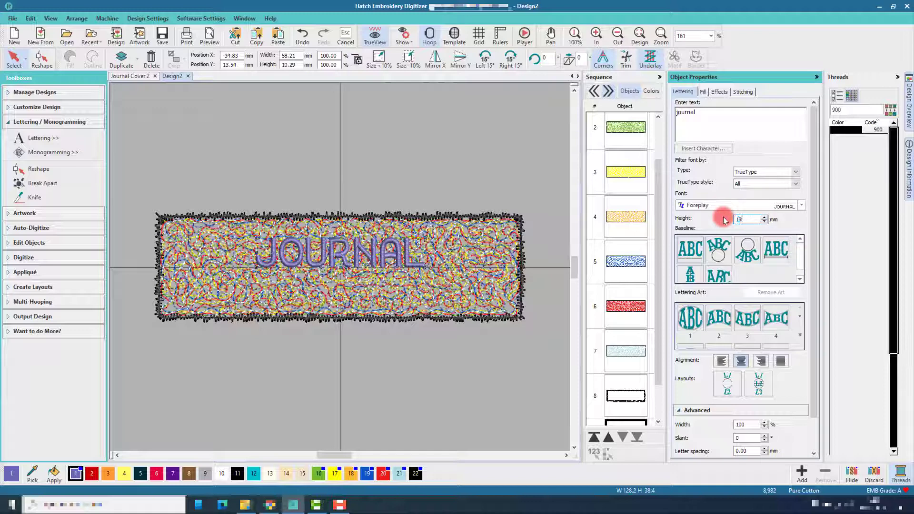
key("Return")
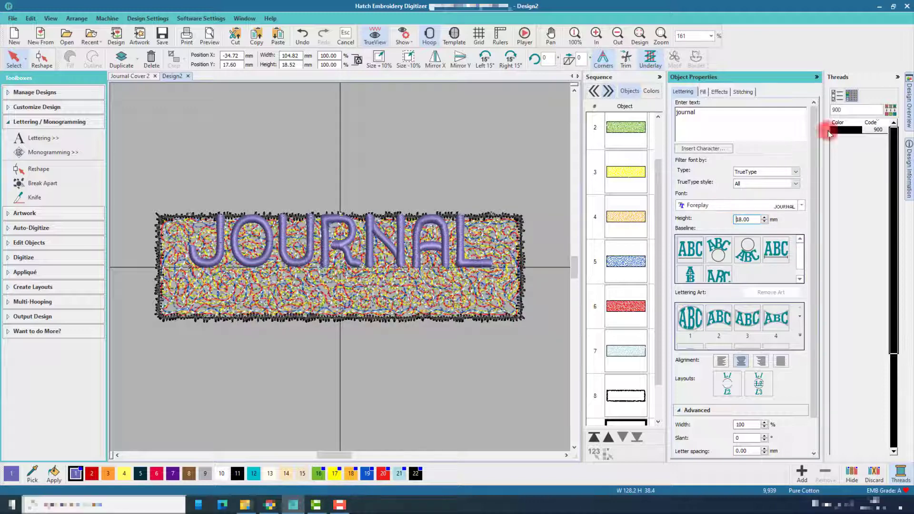
left_click(849, 105)
type("001")
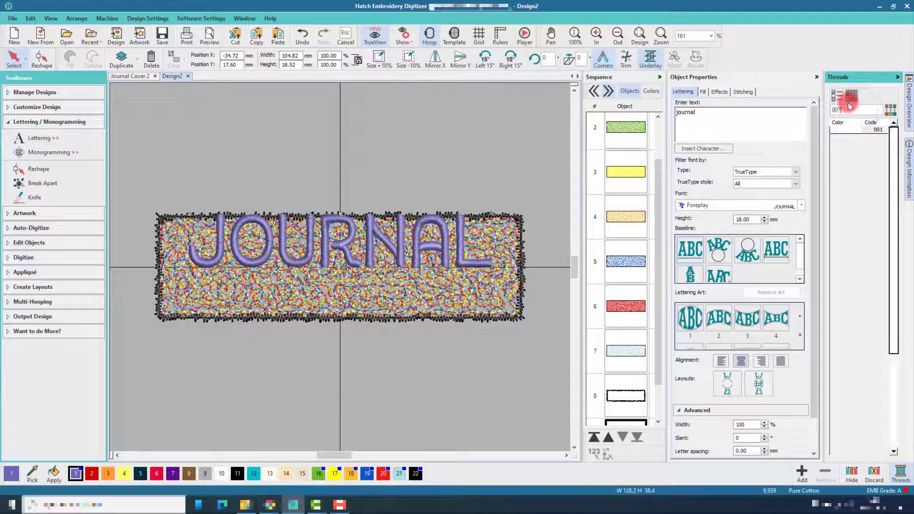
double_click(843, 130)
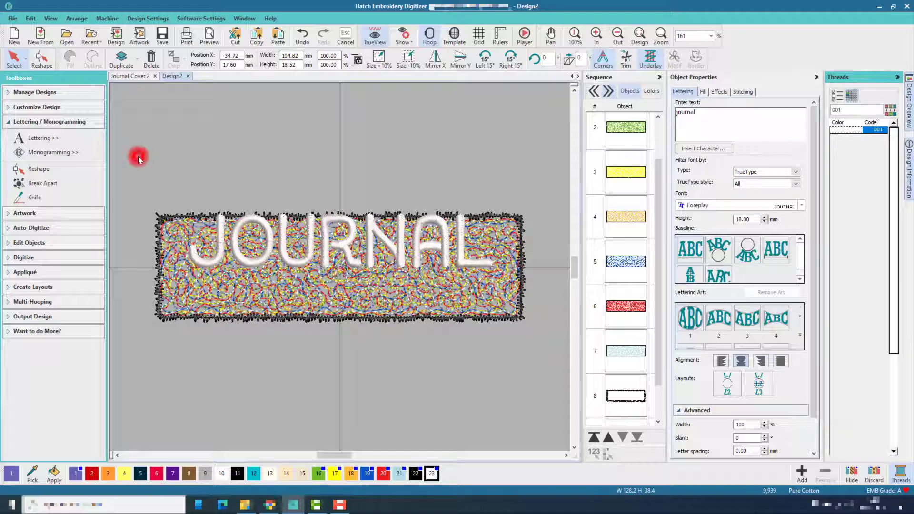
Select all objects in the design and align their centers so the lettering sits centered in the stippled rectangle
left_click_drag(138, 157, 530, 353)
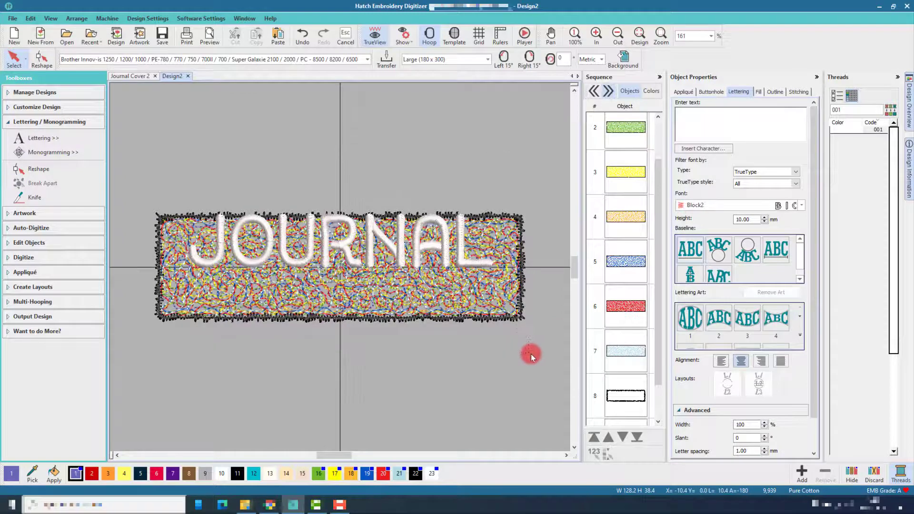
right_click(456, 274)
mouse_move(492, 391)
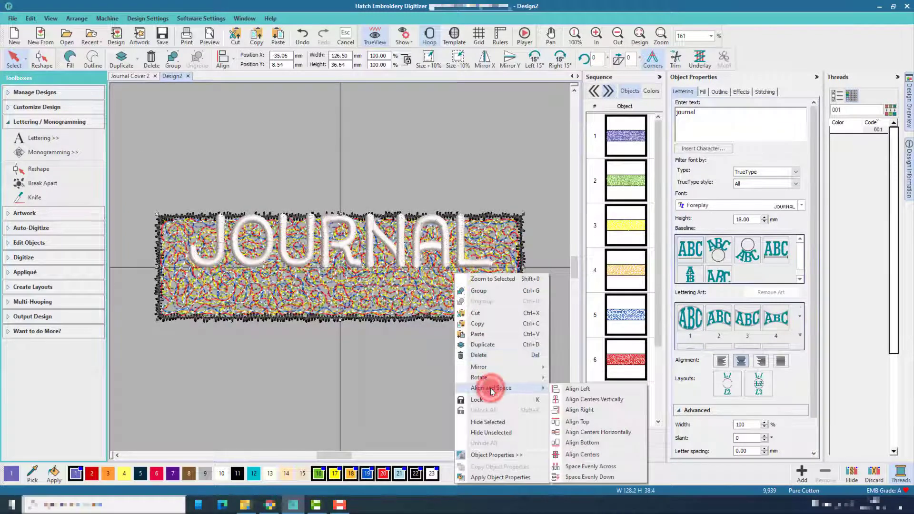
left_click(592, 454)
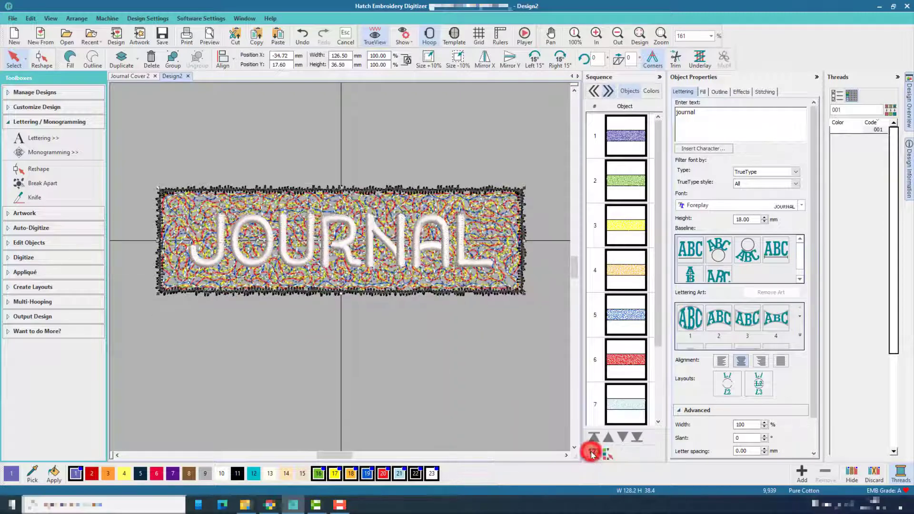
left_click(435, 342)
Create Single Run object outlines around the journal lettering in thread color 900, without offset outlines
scroll(634, 345, "down", 3)
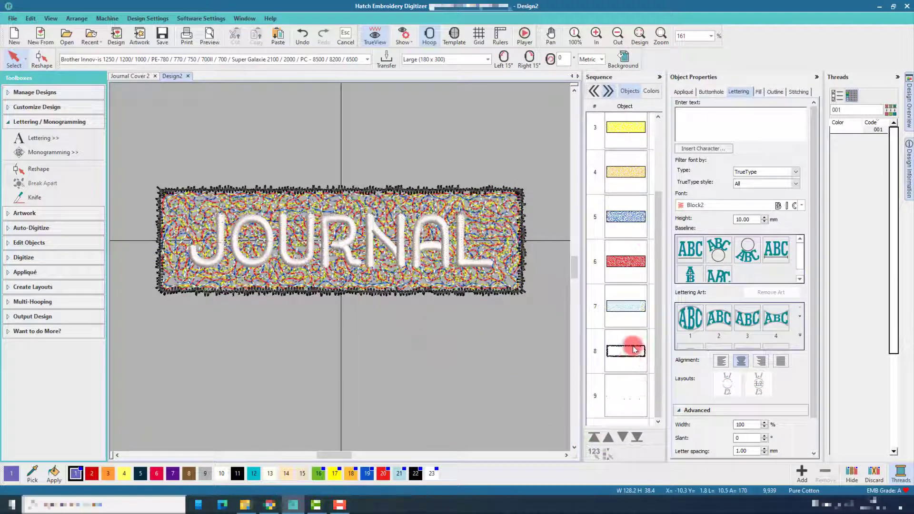
left_click(627, 388)
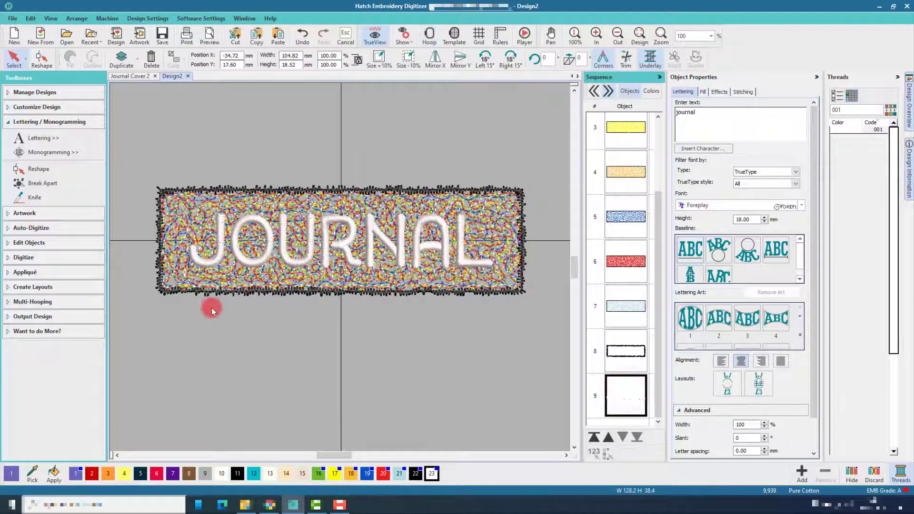
left_click(60, 287)
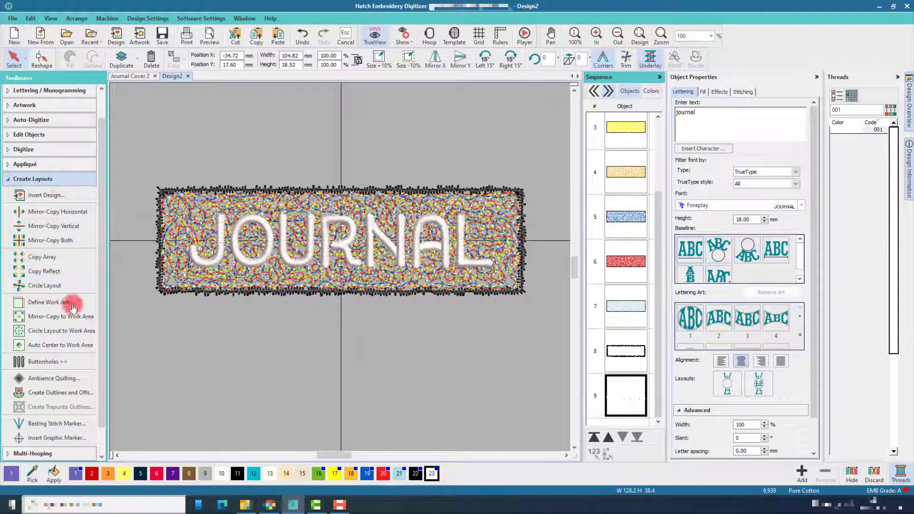
left_click(59, 392)
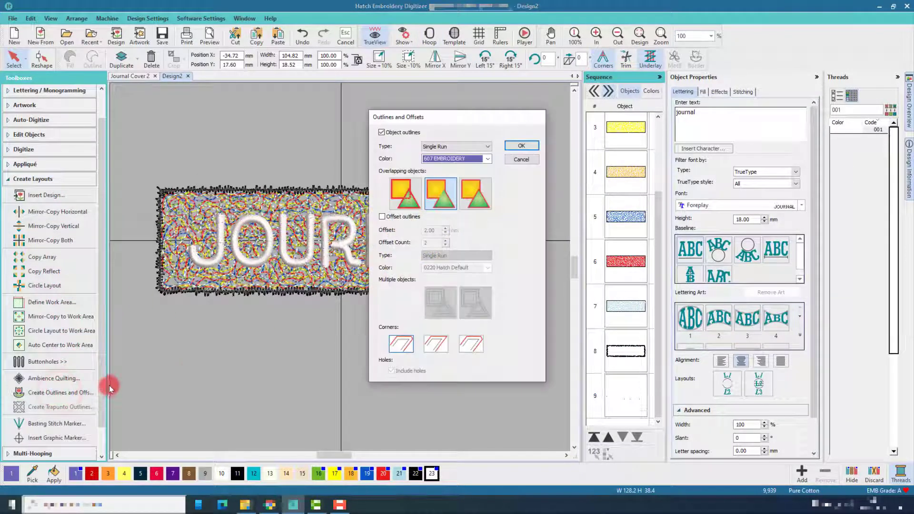
left_click(487, 159)
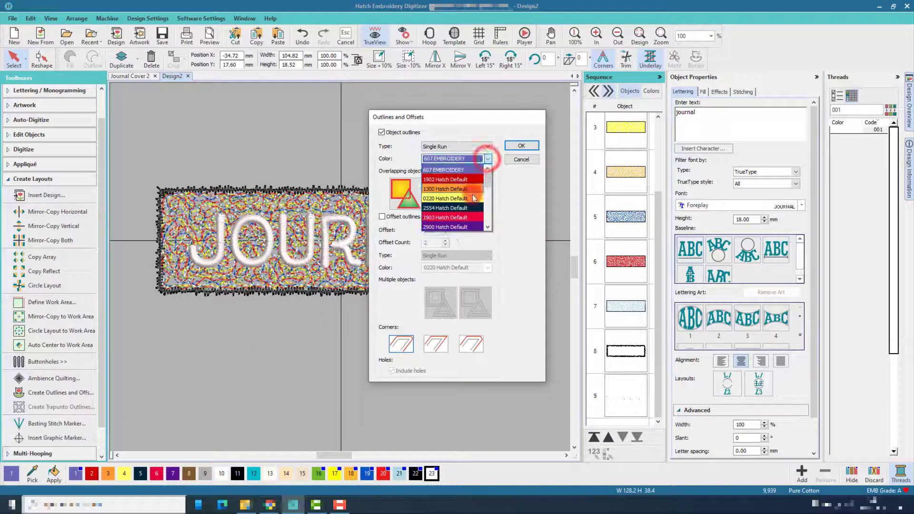
left_click_drag(487, 183, 487, 226)
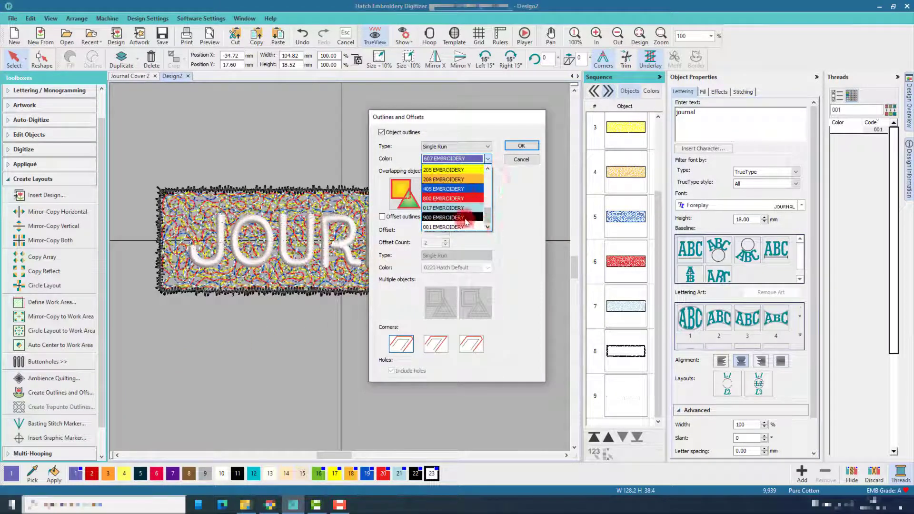
left_click(465, 222)
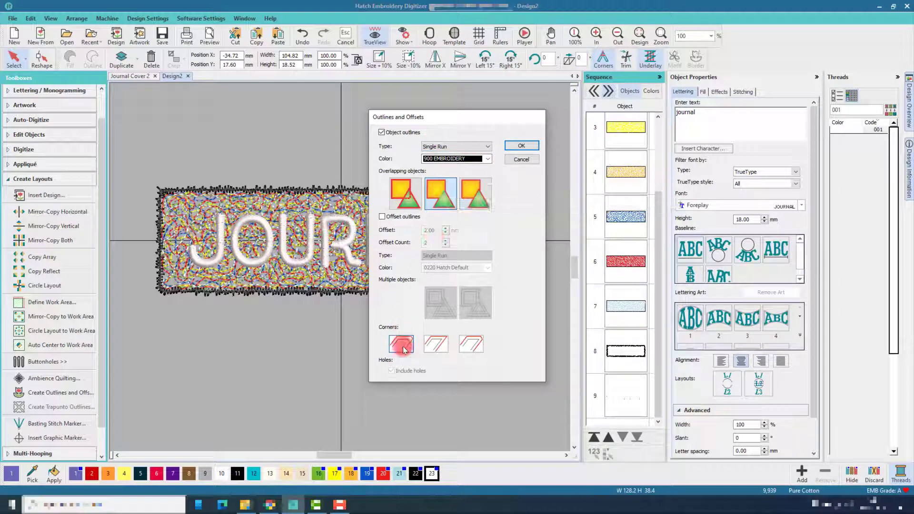
left_click(524, 146)
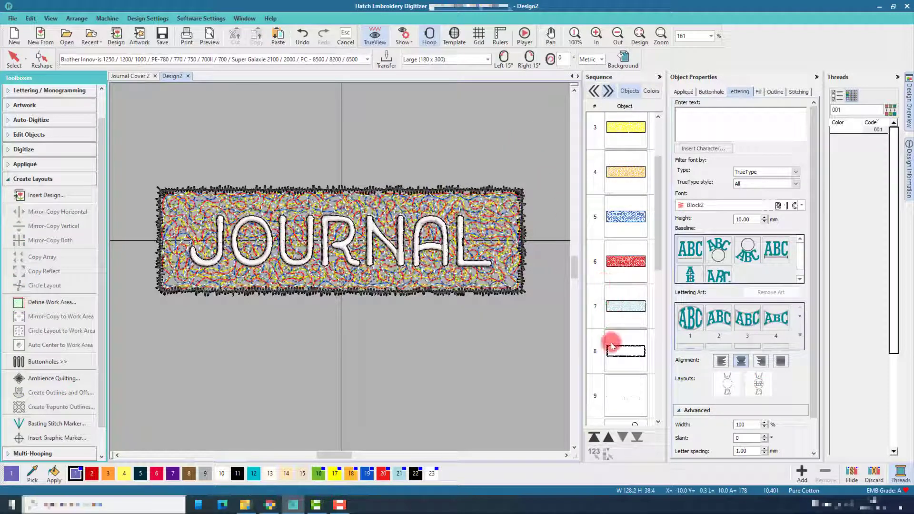
Move the black zigzag border one position later in the stitch sequence, after the white lettering, and review the order
scroll(611, 342, "down", 1)
scroll(614, 309, "down", 3)
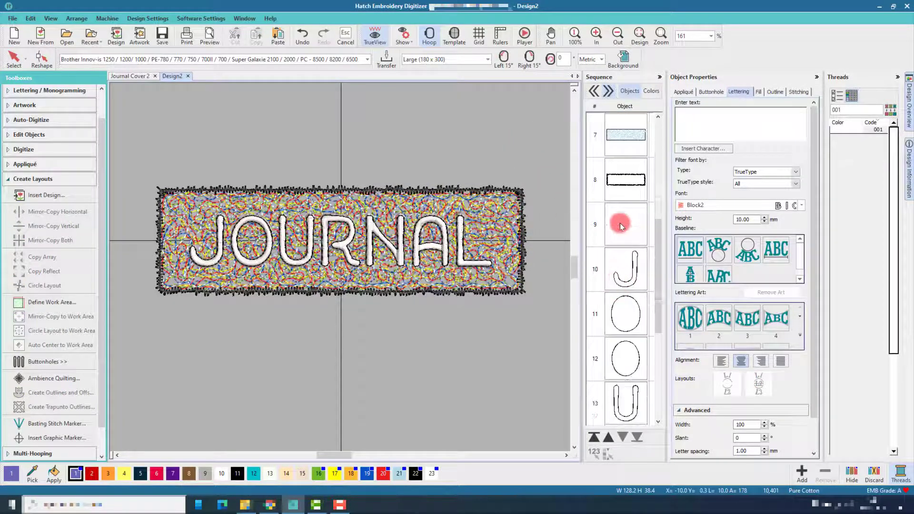
left_click(621, 186)
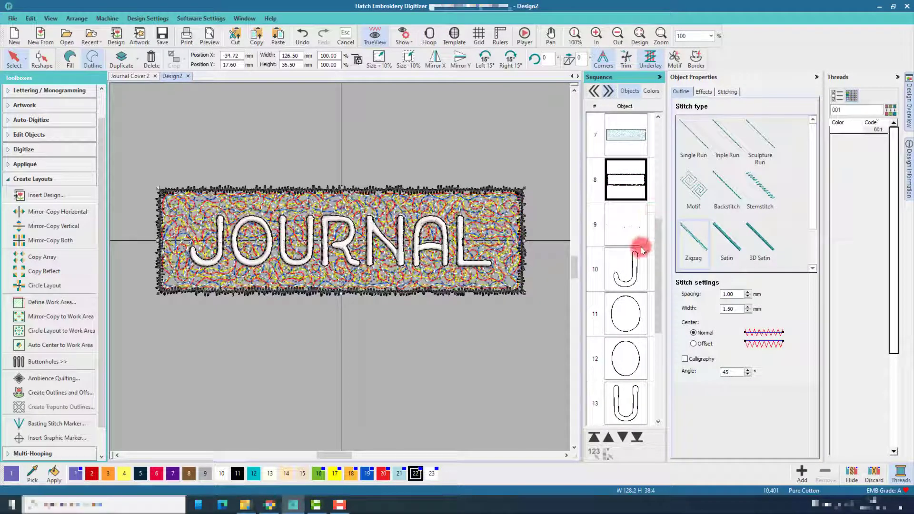
left_click(623, 439)
scroll(622, 200, "up", 5)
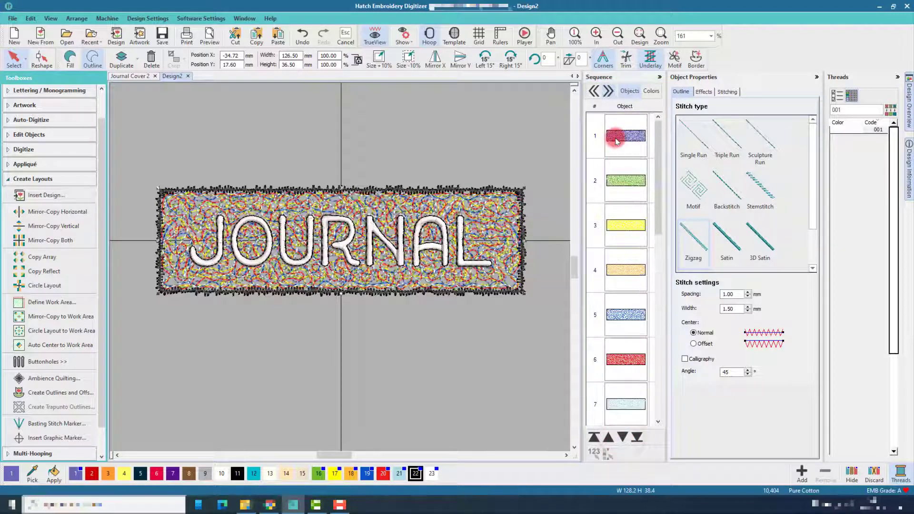
scroll(625, 302, "down", 5)
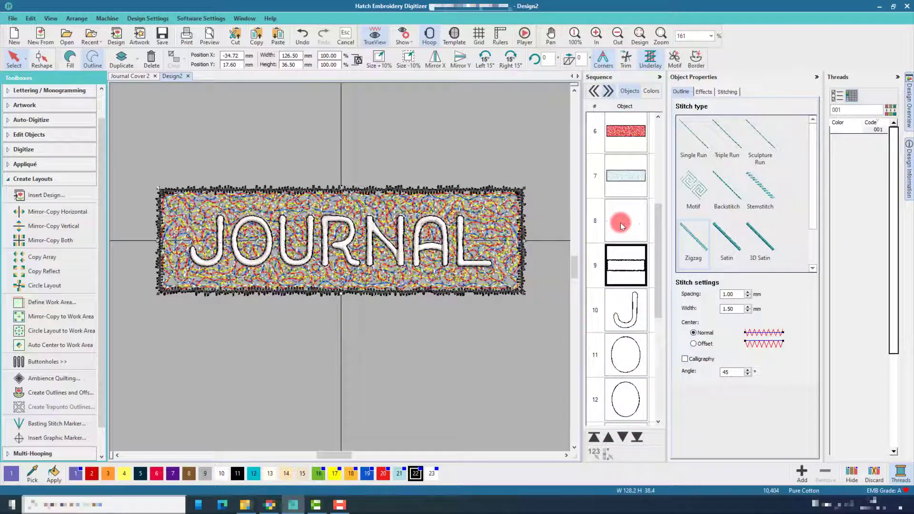
scroll(632, 266, "down", 6)
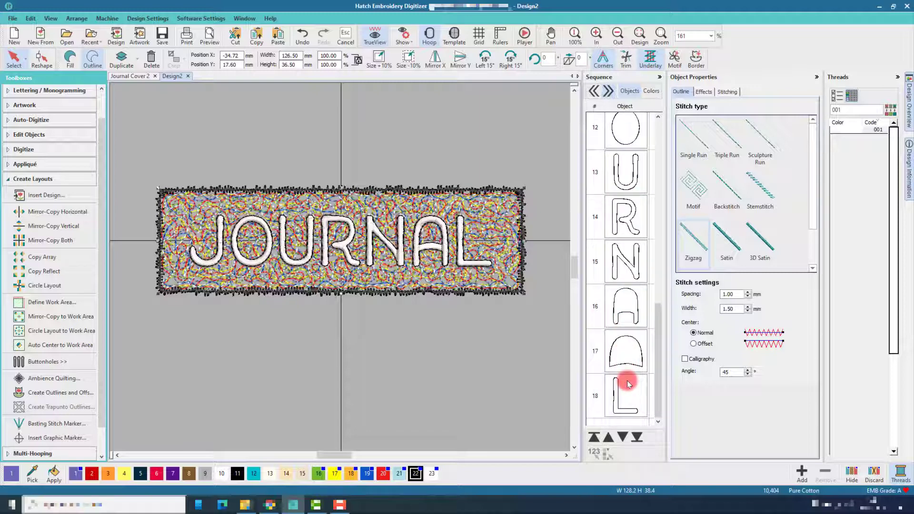
Collapse Object Properties and Threads, and preview the whole design's stitch-out in the Player
left_click(817, 77)
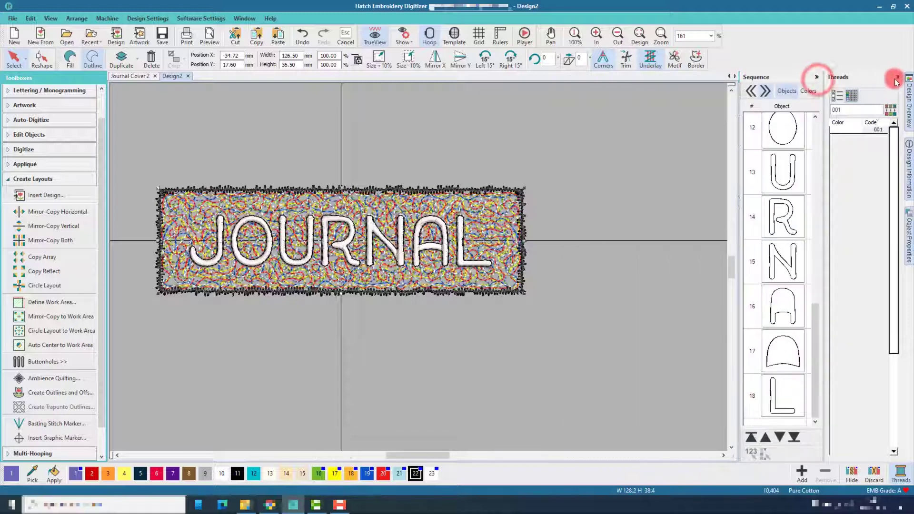
left_click(897, 79)
left_click(839, 184)
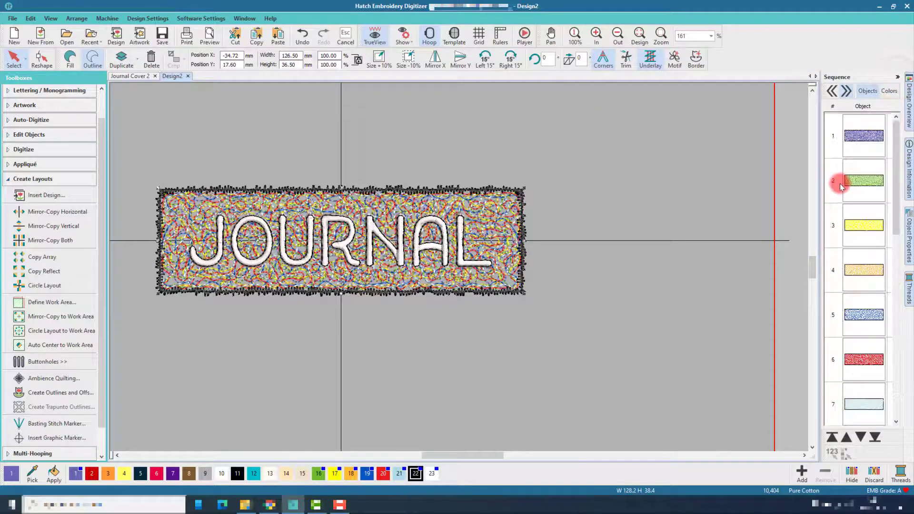
left_click(639, 35)
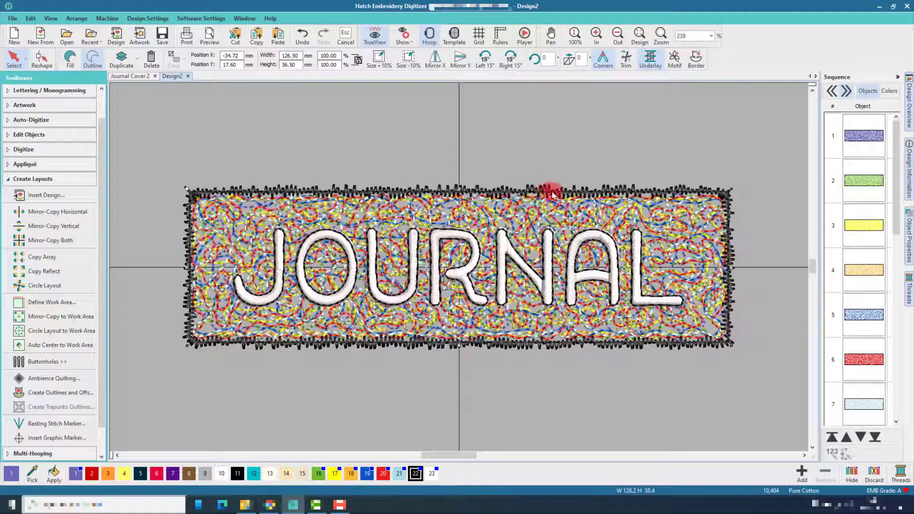
left_click(526, 36)
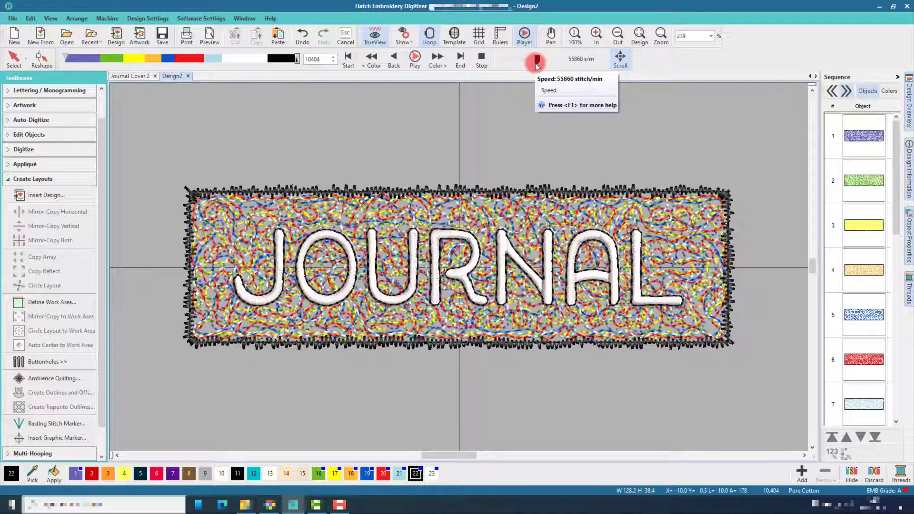
left_click(481, 57)
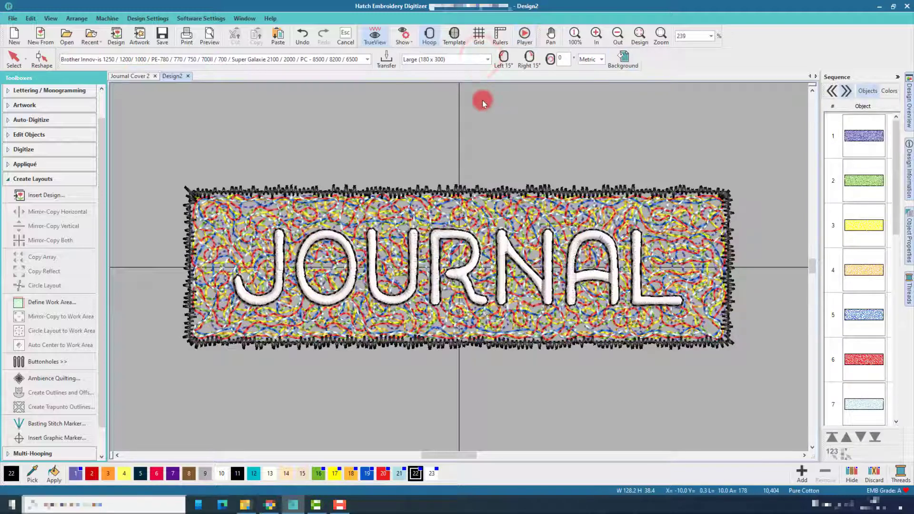